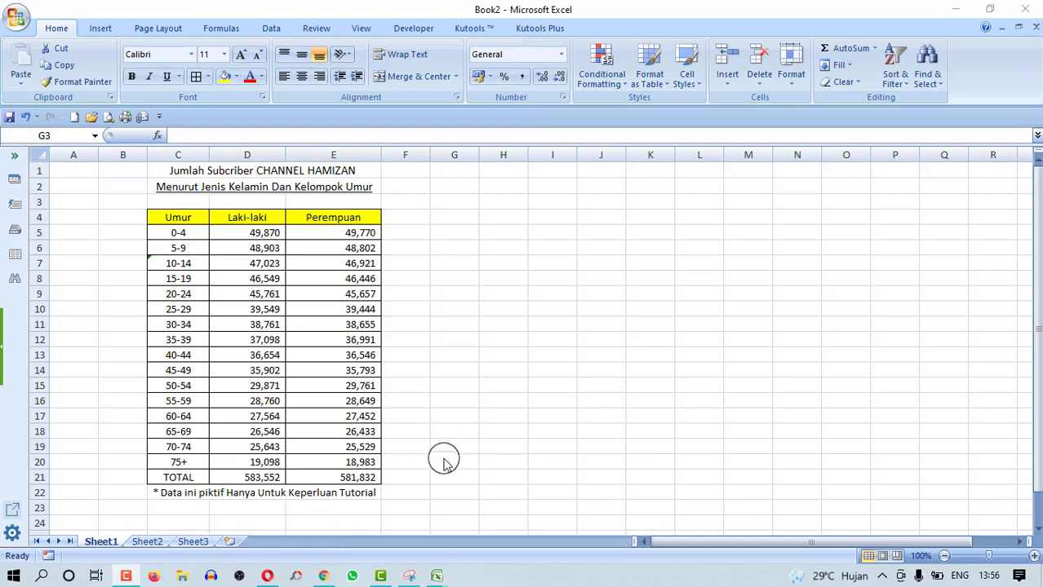
Copy the age table C4:E20, without the TOTAL row, and paste it at G4
{"action": "left_click", "coordinate": [463, 260]}
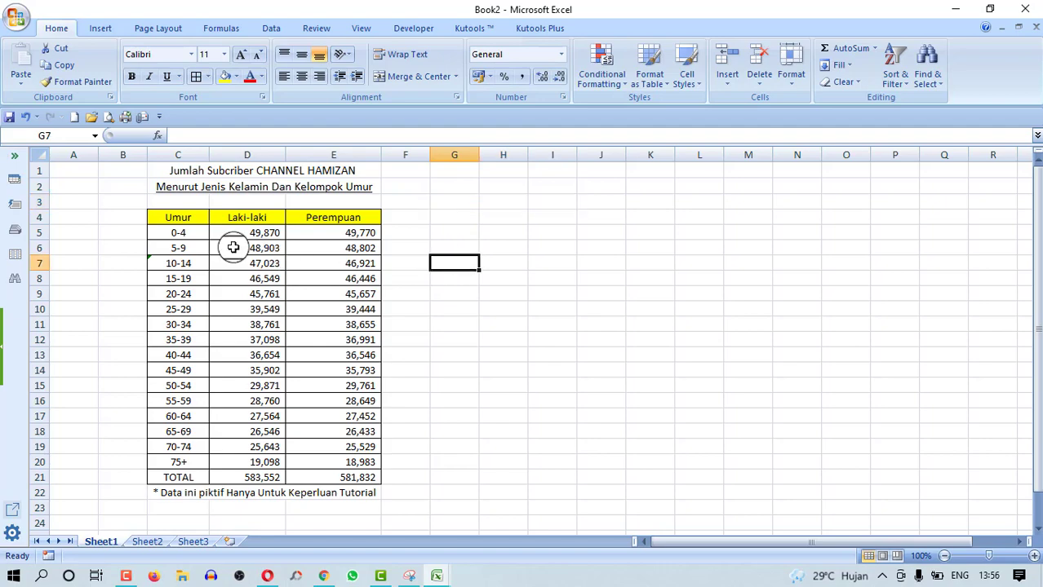
{"action": "left_click_drag", "start_coordinate": [178, 217], "coordinate": [306, 279]}
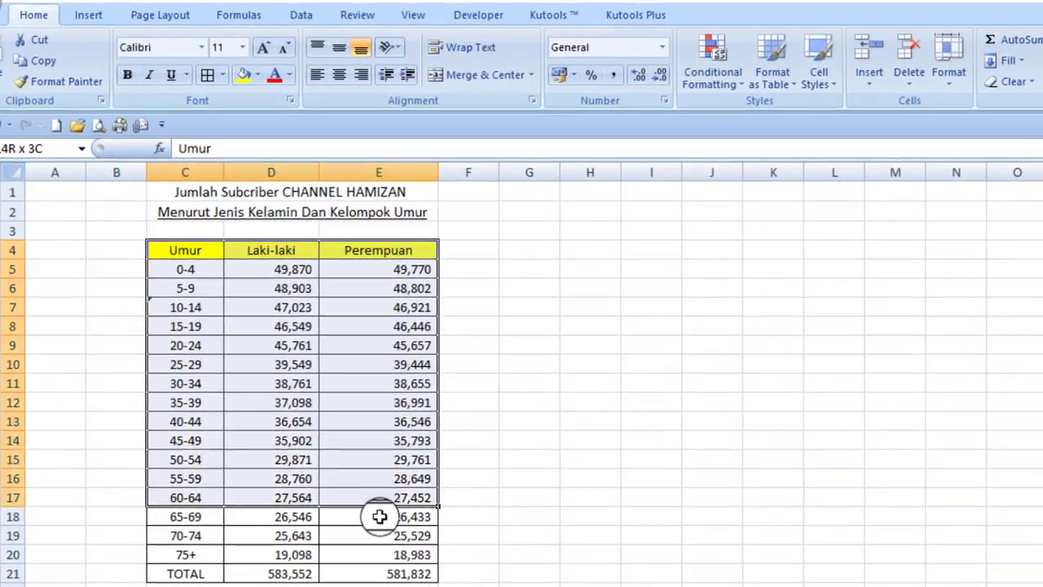
{"action": "left_click_drag", "start_coordinate": [336, 317], "coordinate": [382, 553]}
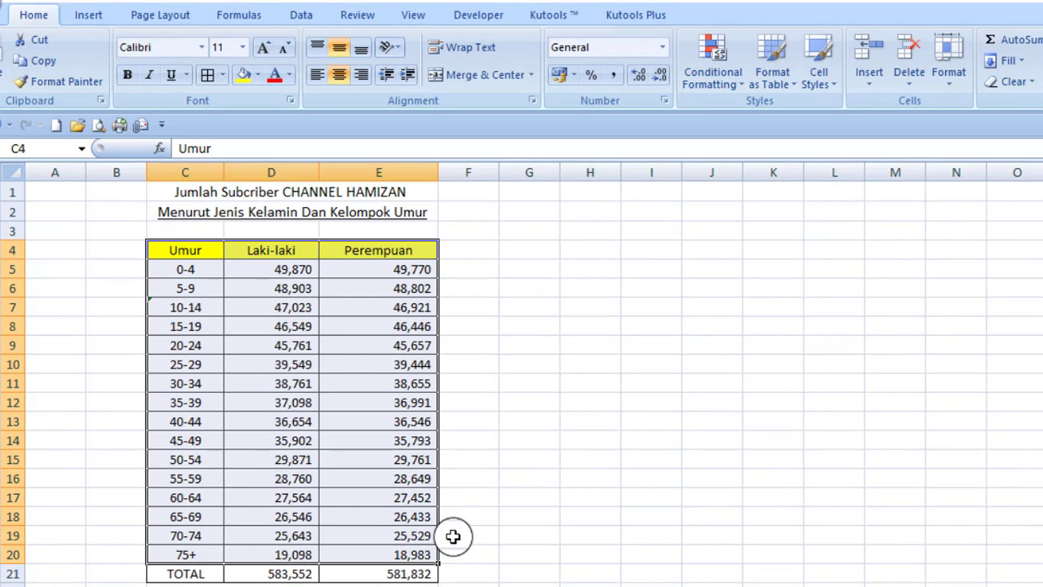
{"action": "key", "text": "ctrl+c"}
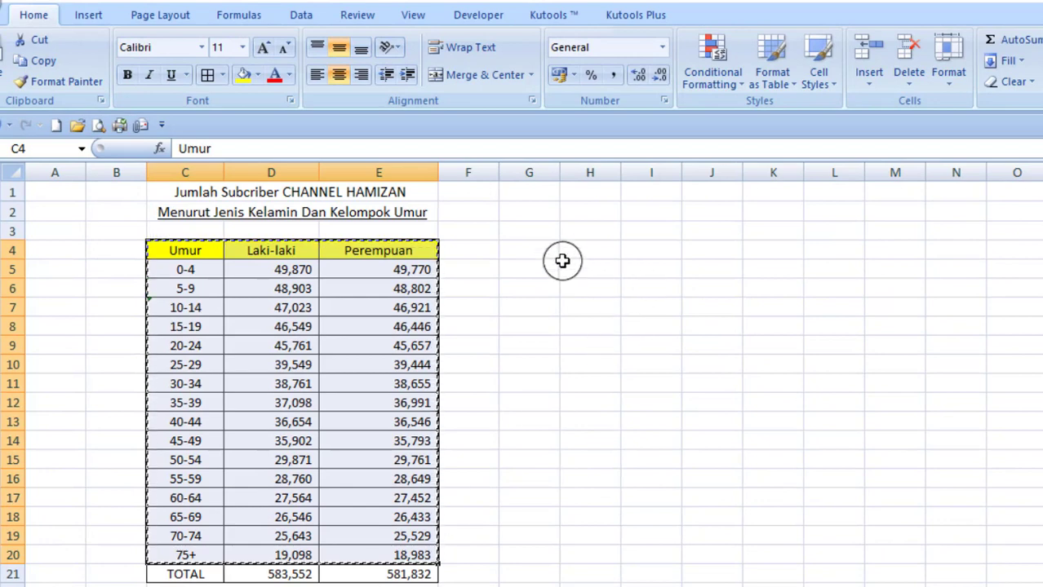
{"action": "left_click", "coordinate": [516, 245]}
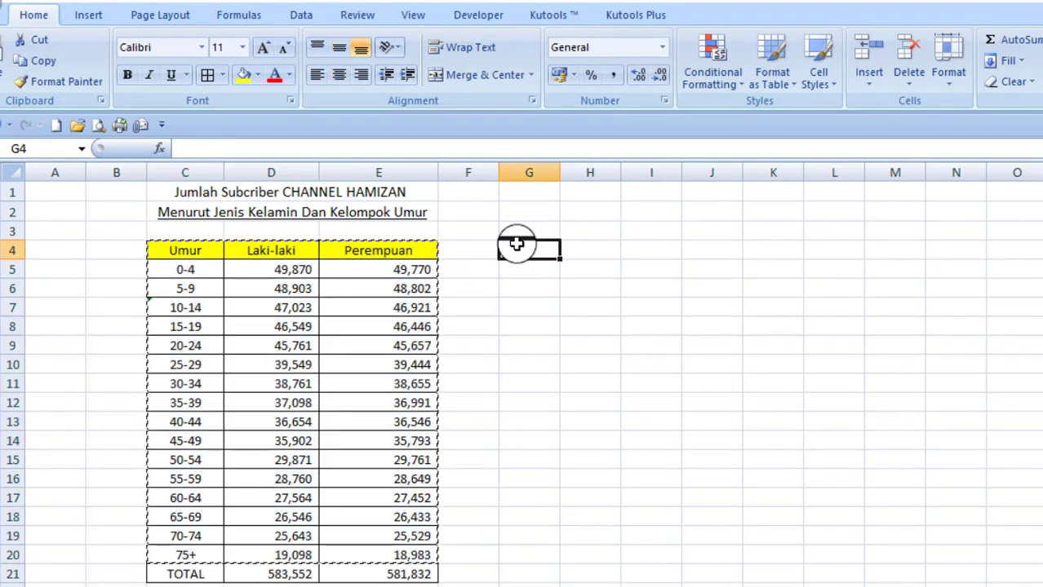
{"action": "key", "text": "ctrl+v"}
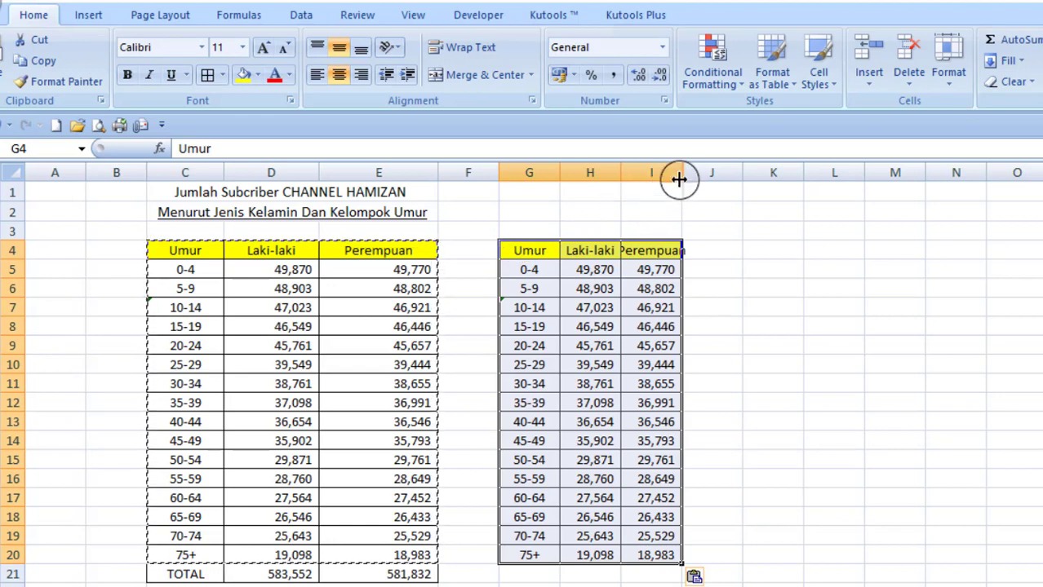
Widen column I so 'Perempuan' fits, then select the first copied male count
{"action": "left_click_drag", "start_coordinate": [682, 173], "coordinate": [713, 173]}
{"action": "left_click", "coordinate": [755, 313]}
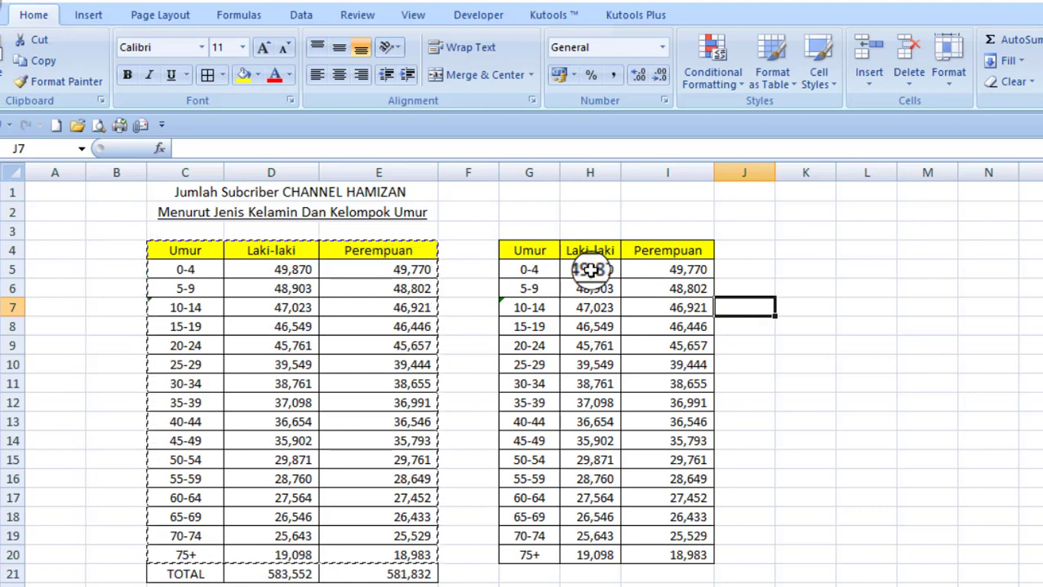
{"action": "left_click", "coordinate": [590, 270]}
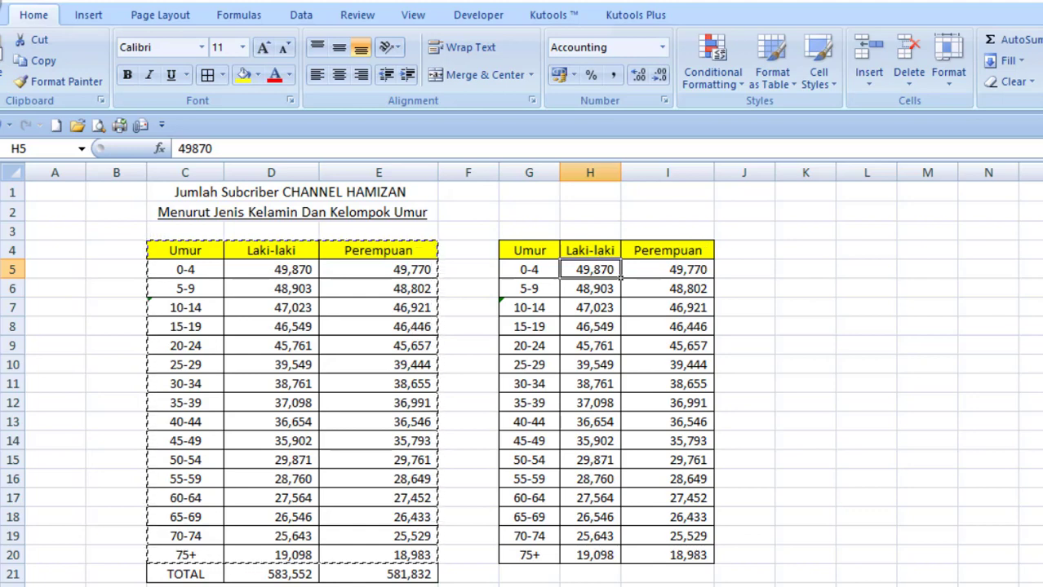
Enter the formula =D5*-1 in H5 to negate the 0-4 male count
{"action": "type", "text": "="}
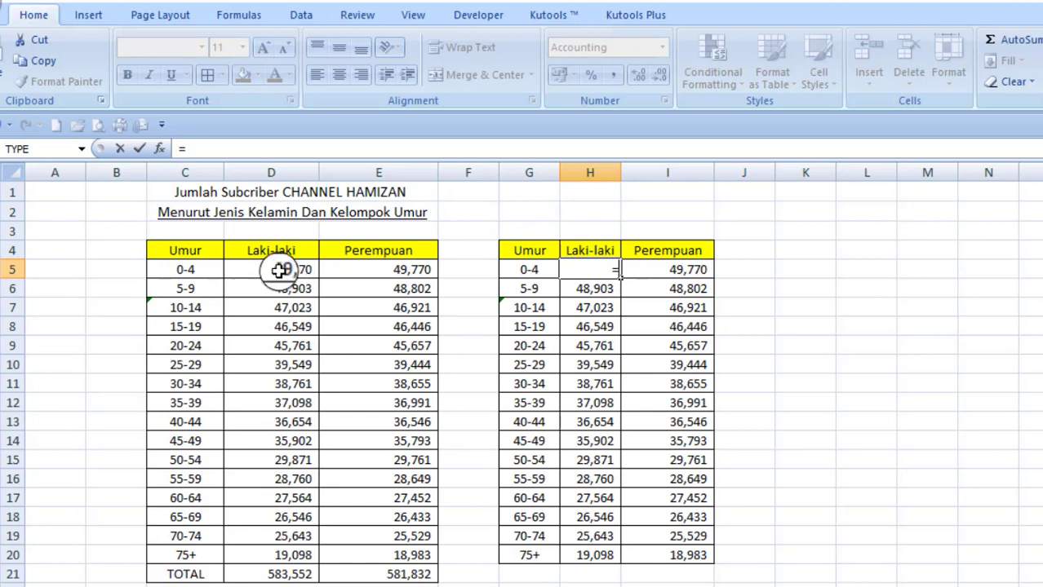
{"action": "left_click", "coordinate": [279, 270]}
{"action": "type", "text": "*"}
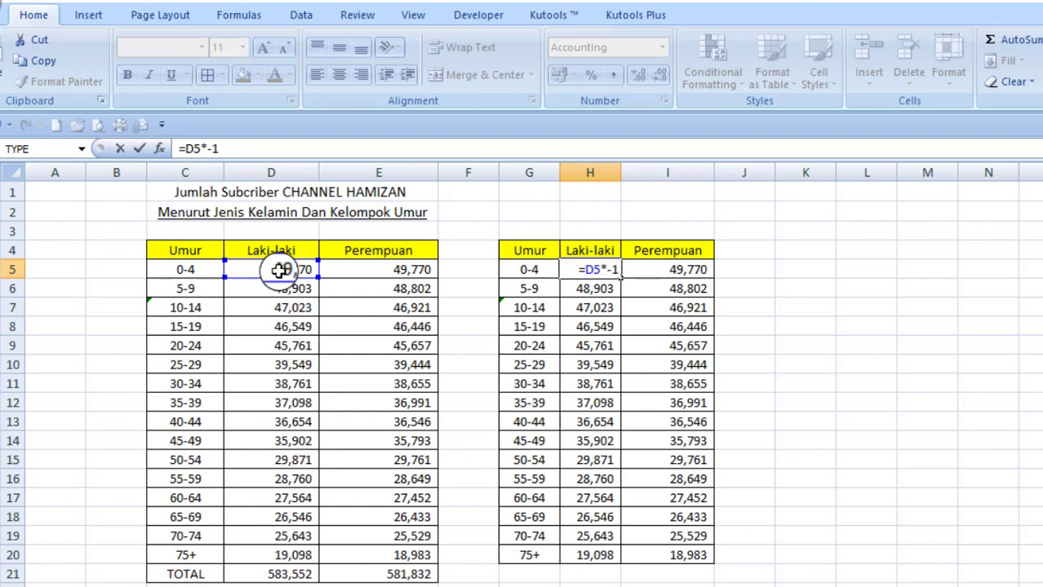
{"action": "key", "text": "Return"}
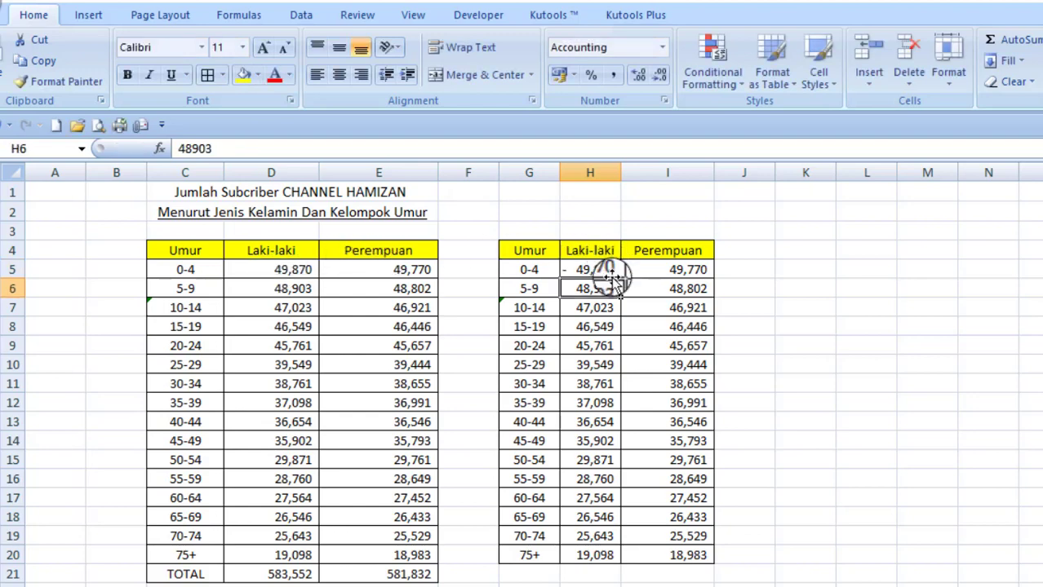
Fill the negating formula down to H20 and select both copied count columns
{"action": "left_click", "coordinate": [614, 276]}
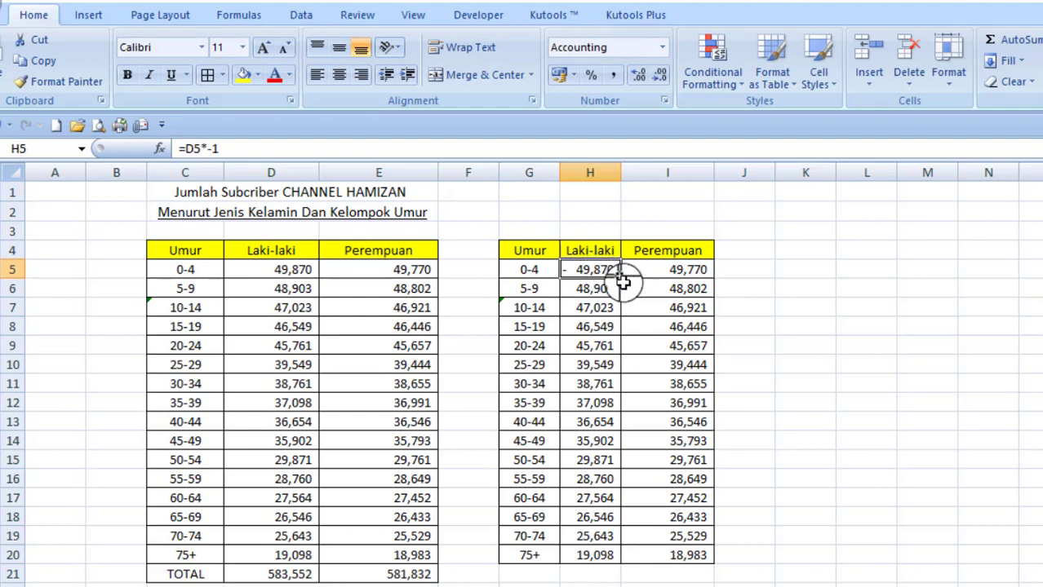
{"action": "left_click_drag", "start_coordinate": [620, 279], "coordinate": [611, 560]}
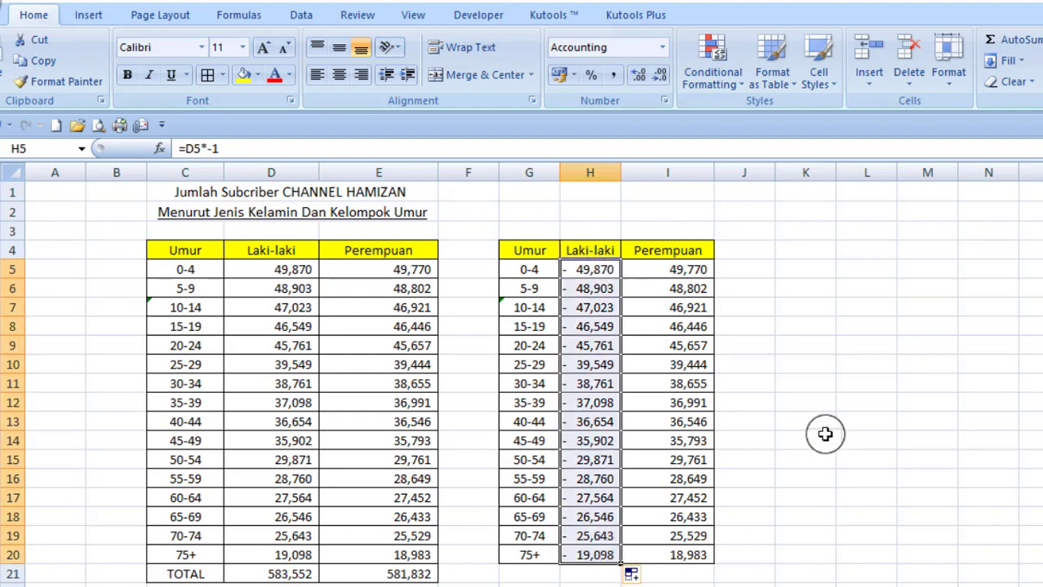
{"action": "left_click", "coordinate": [850, 427]}
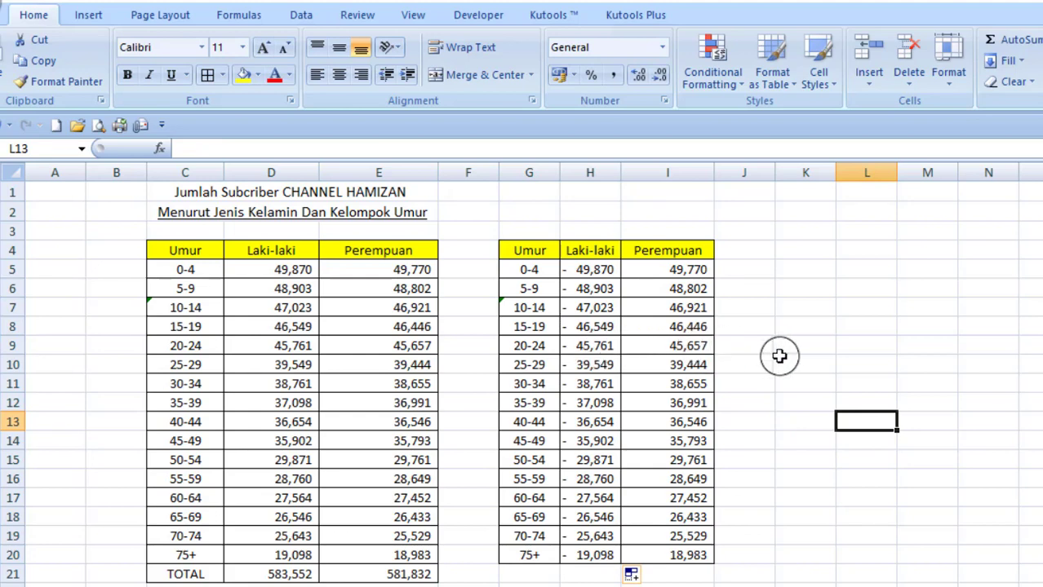
{"action": "left_click", "coordinate": [818, 354]}
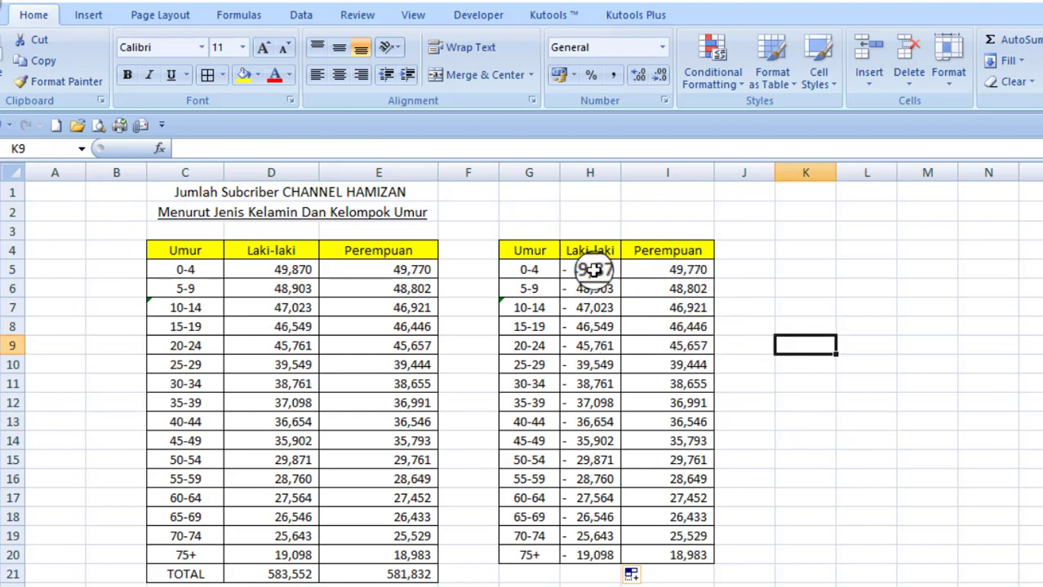
{"action": "mouse_move", "coordinate": [594, 269]}
{"action": "left_mouse_down"}
{"action": "mouse_move", "coordinate": [620, 306]}
{"action": "mouse_move", "coordinate": [675, 555]}
{"action": "left_mouse_up"}
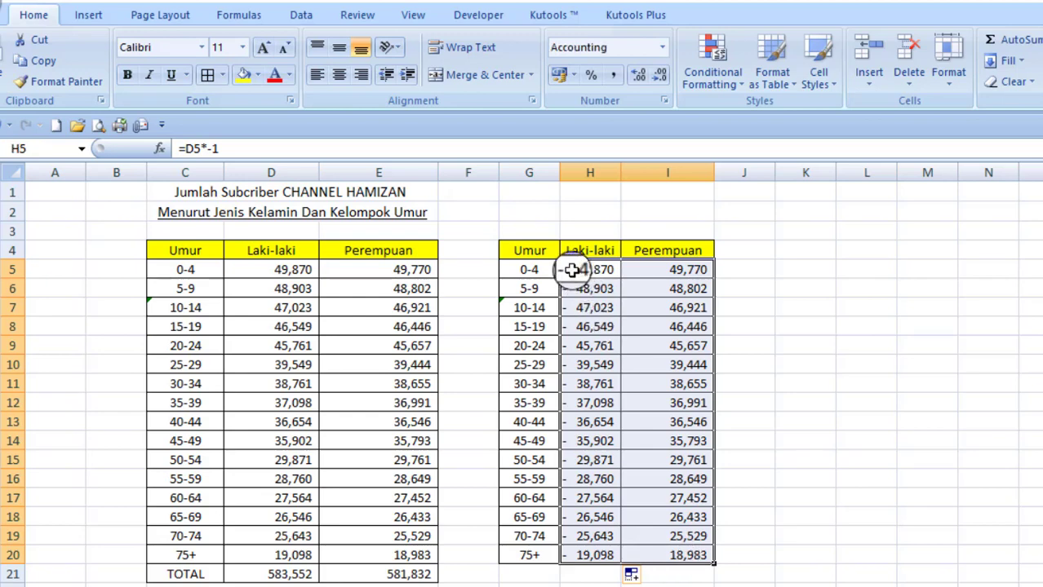
Format H5:I20 as Number with 0 decimals, showing negatives in red without a minus sign
{"action": "right_click", "coordinate": [572, 271]}
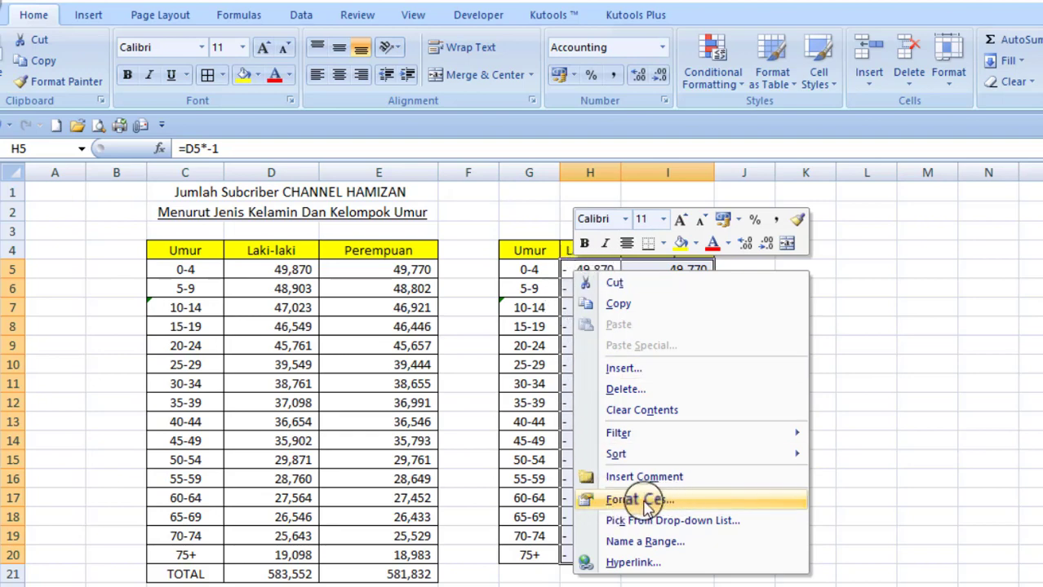
{"action": "left_click", "coordinate": [676, 501]}
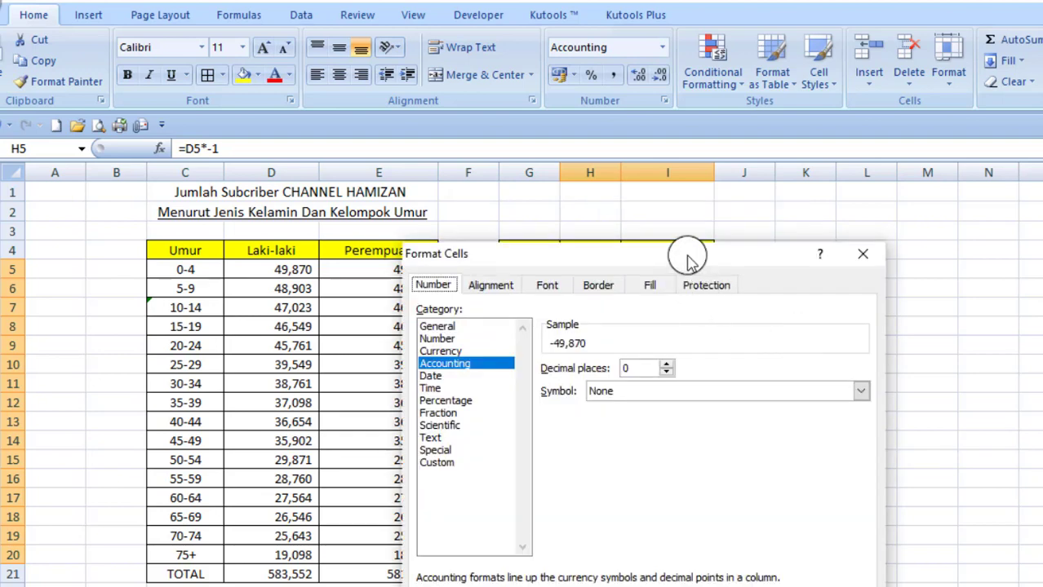
{"action": "mouse_move", "coordinate": [687, 253]}
{"action": "left_mouse_down"}
{"action": "mouse_move", "coordinate": [386, 138]}
{"action": "mouse_move", "coordinate": [931, 133]}
{"action": "mouse_move", "coordinate": [942, 155]}
{"action": "left_mouse_up"}
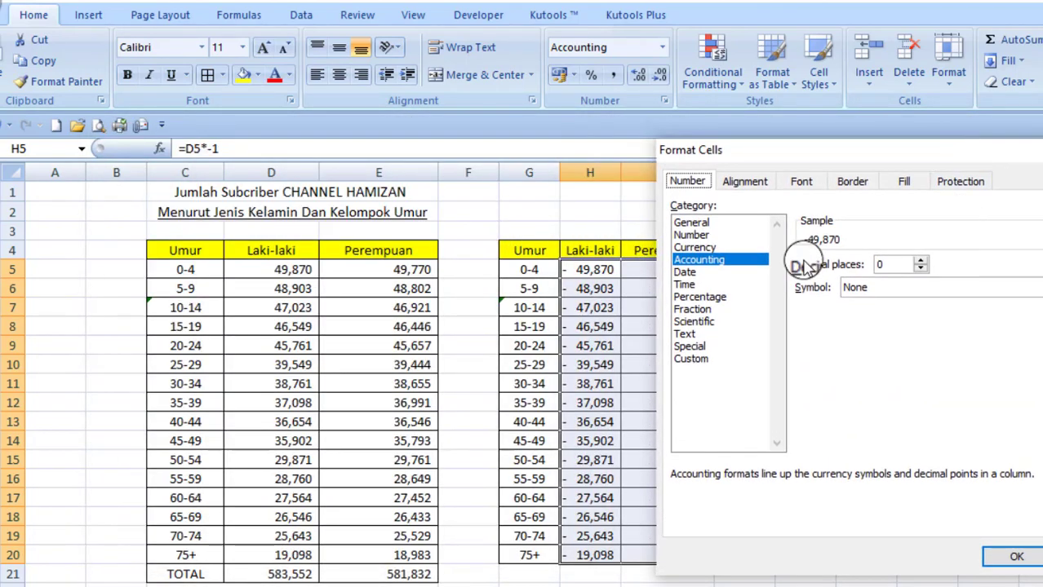
{"action": "left_click", "coordinate": [691, 235]}
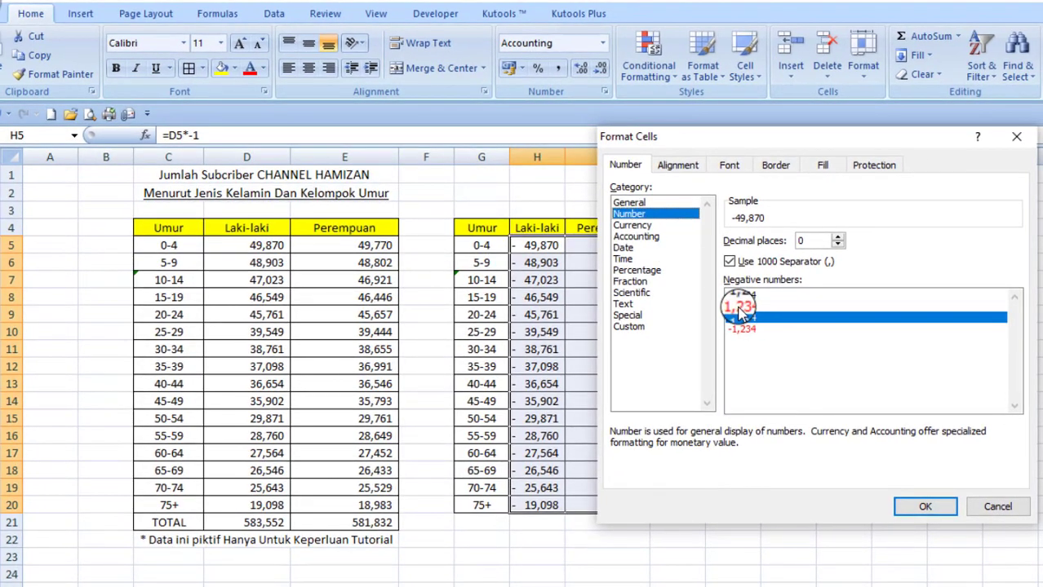
{"action": "left_click", "coordinate": [739, 307]}
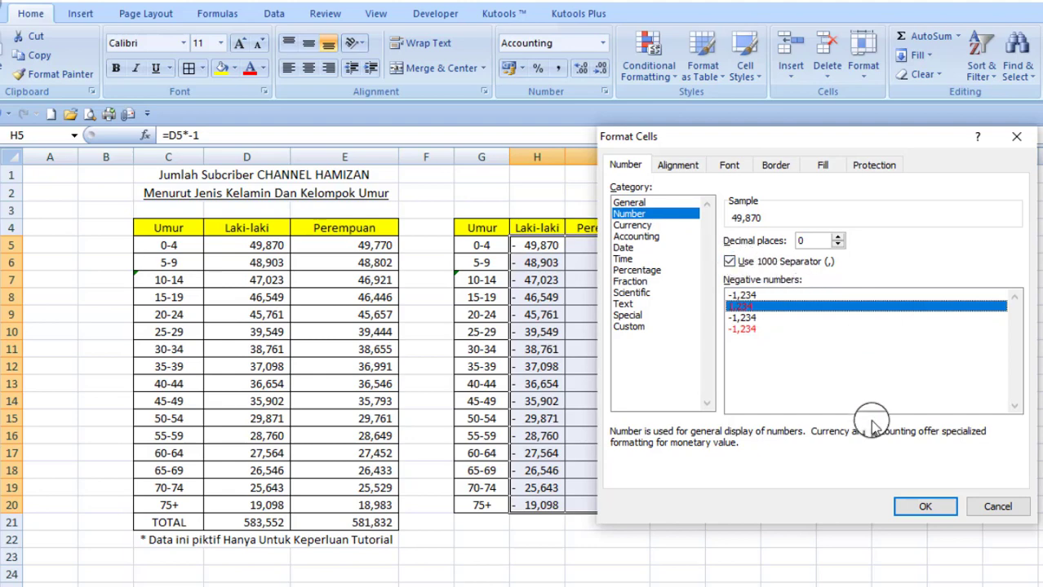
{"action": "left_click", "coordinate": [926, 507]}
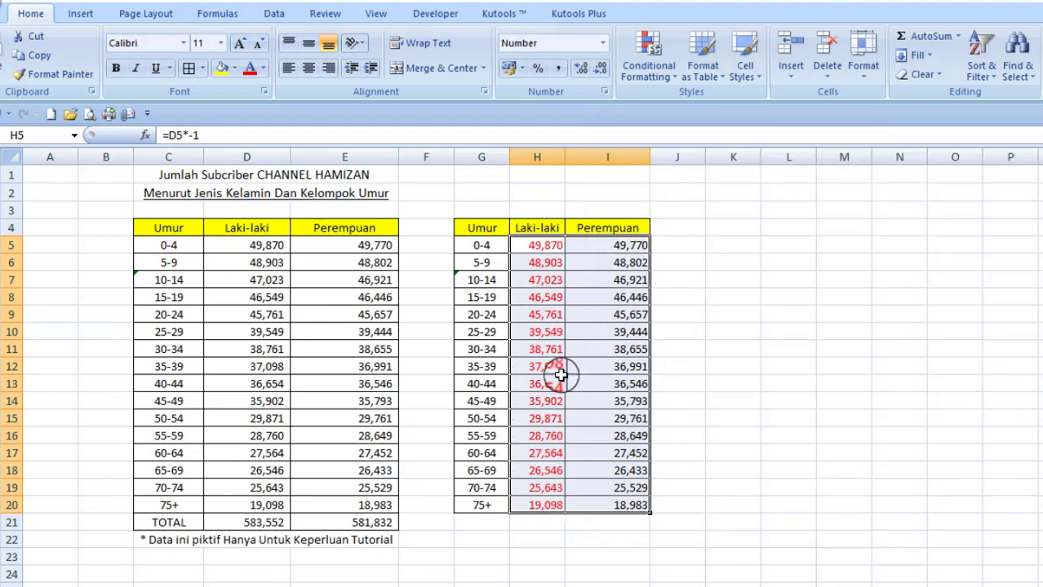
Insert a 2-D Stacked Bar chart from the copied table G4:I20
{"action": "left_click", "coordinate": [589, 281]}
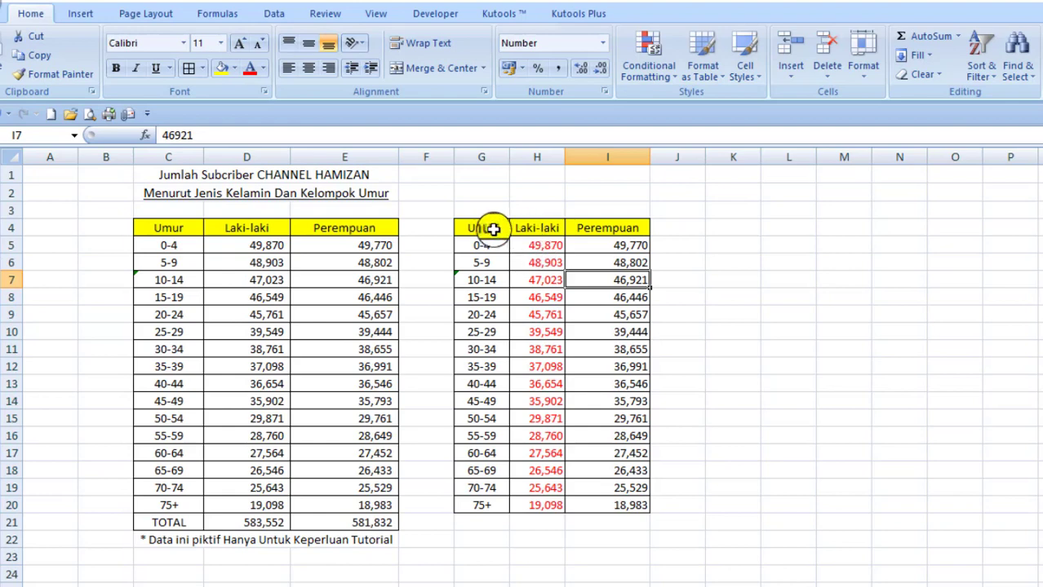
{"action": "left_click_drag", "start_coordinate": [475, 228], "coordinate": [598, 505]}
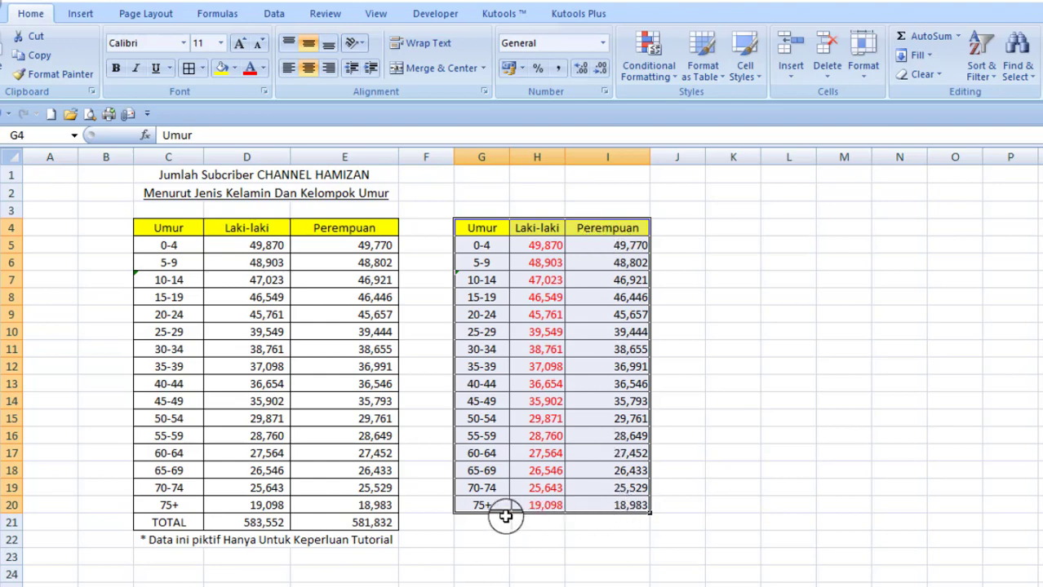
{"action": "left_click", "coordinate": [82, 14]}
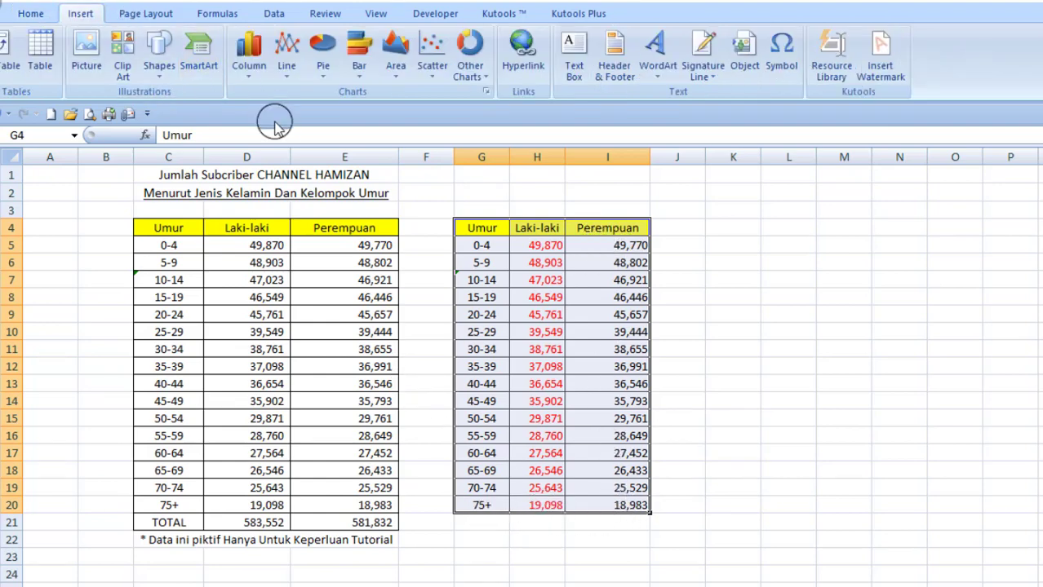
{"action": "left_click", "coordinate": [361, 78]}
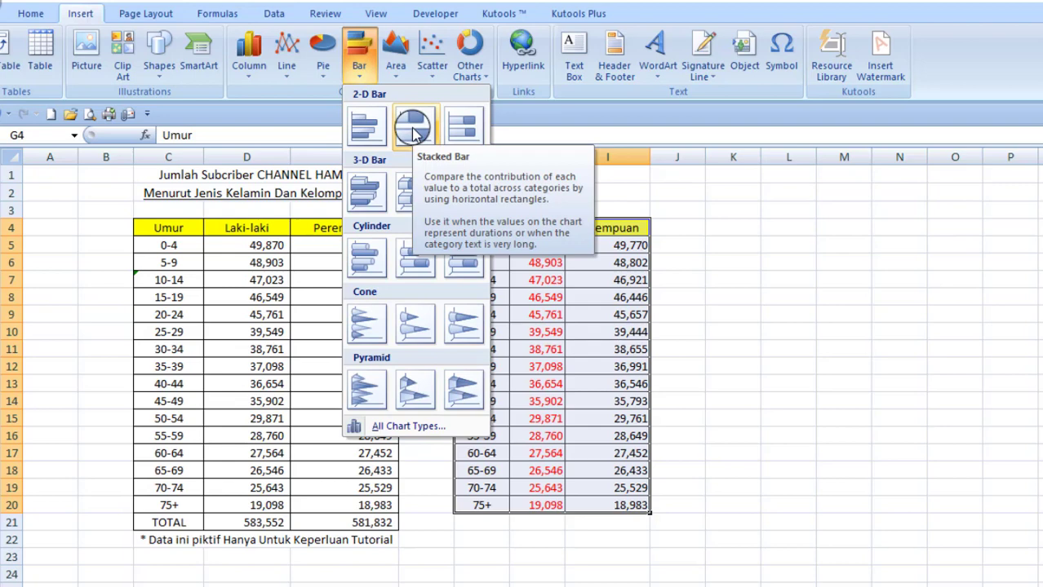
{"action": "left_click", "coordinate": [414, 131]}
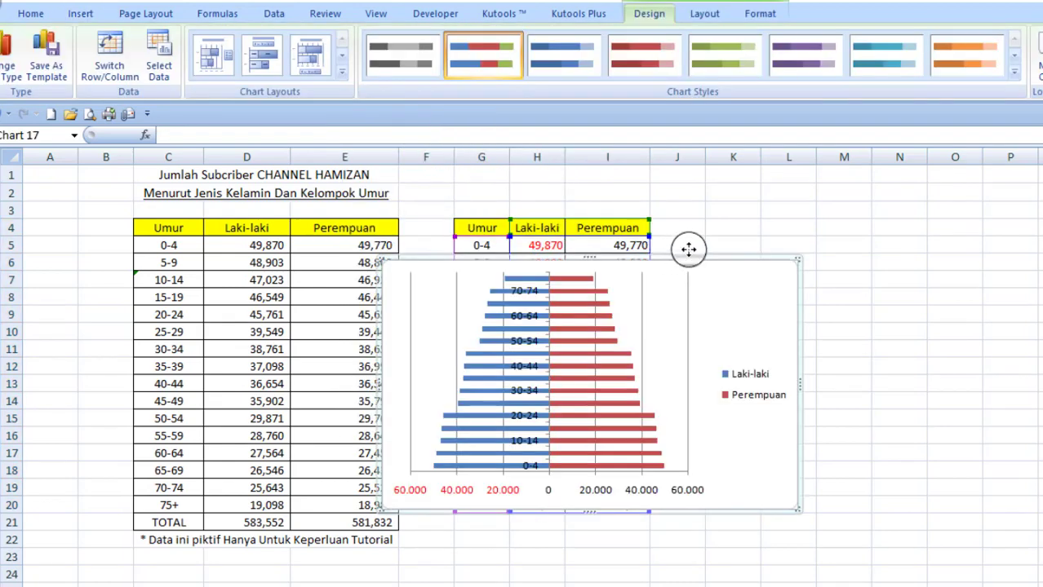
Move the chart up beside the tables and set the legend position to Bottom
{"action": "mouse_move", "coordinate": [689, 249]}
{"action": "left_mouse_down"}
{"action": "mouse_move", "coordinate": [779, 180]}
{"action": "mouse_move", "coordinate": [821, 204]}
{"action": "left_mouse_up"}
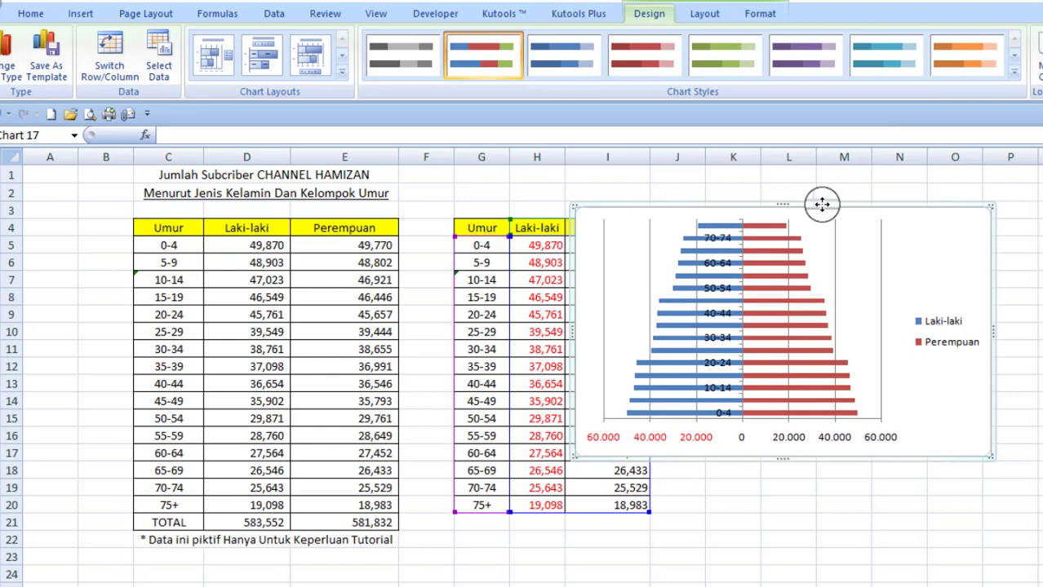
{"action": "left_click", "coordinate": [930, 329]}
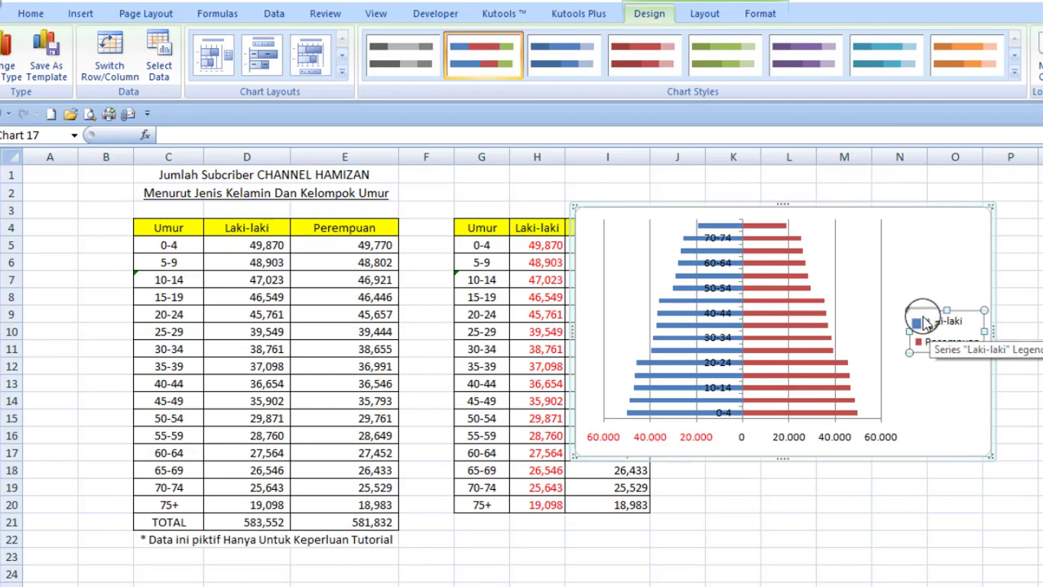
{"action": "right_click", "coordinate": [924, 321]}
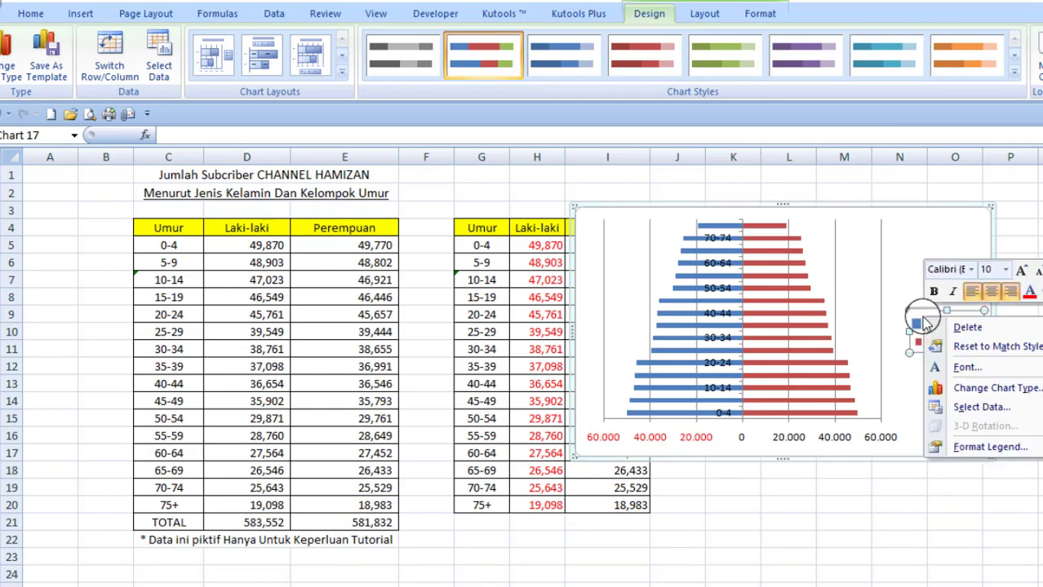
{"action": "left_click", "coordinate": [1009, 449]}
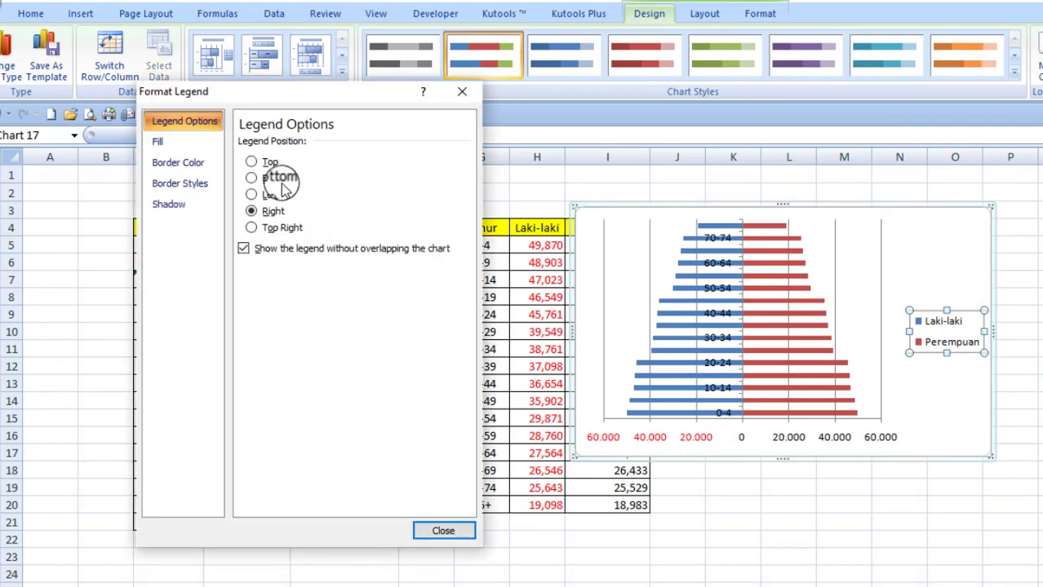
{"action": "left_click", "coordinate": [265, 178]}
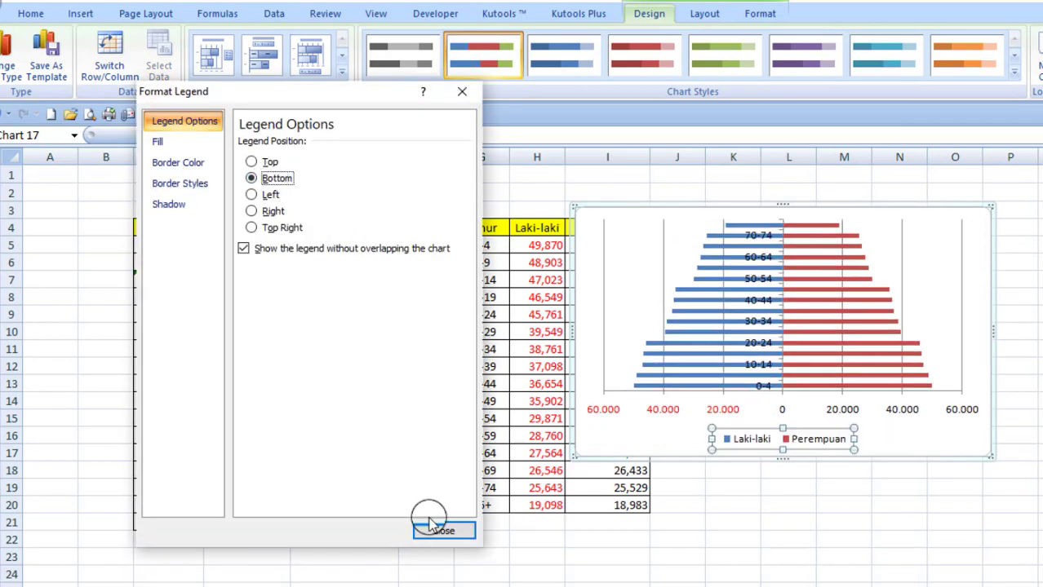
{"action": "left_click", "coordinate": [432, 526]}
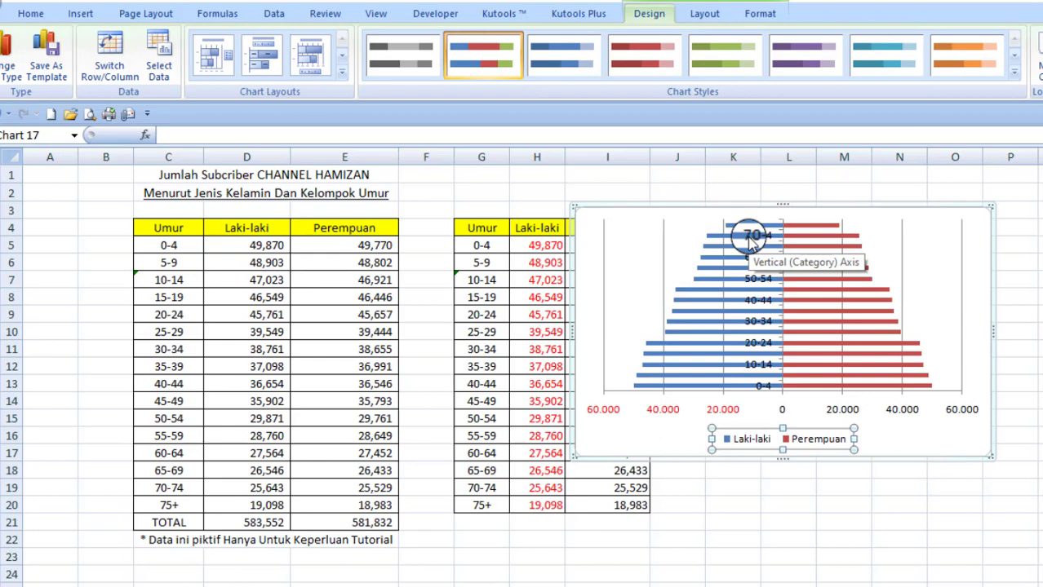
Set the vertical age axis label position to Low in Format Axis
{"action": "left_click", "coordinate": [751, 245]}
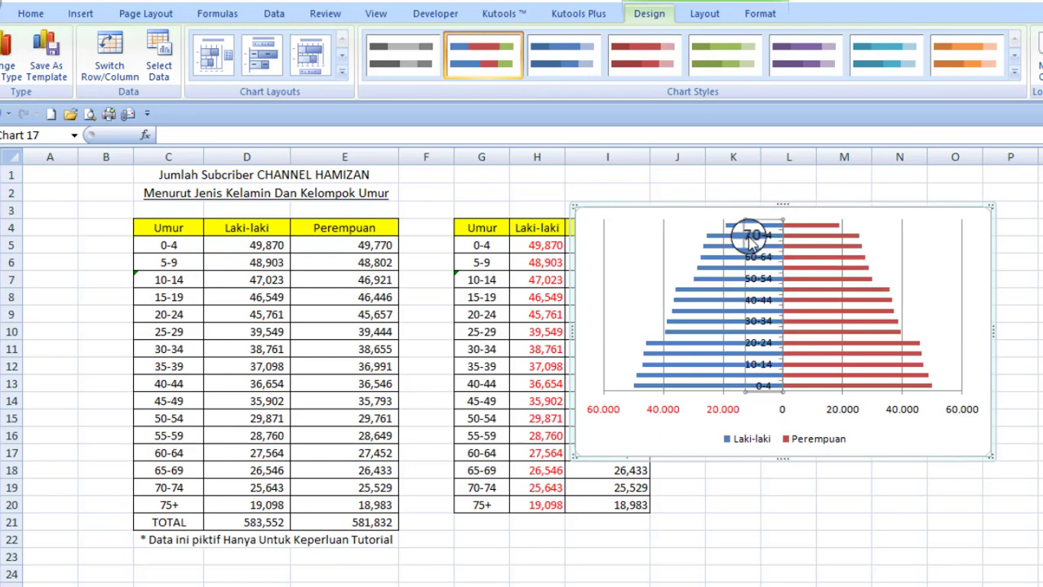
{"action": "right_click", "coordinate": [752, 243]}
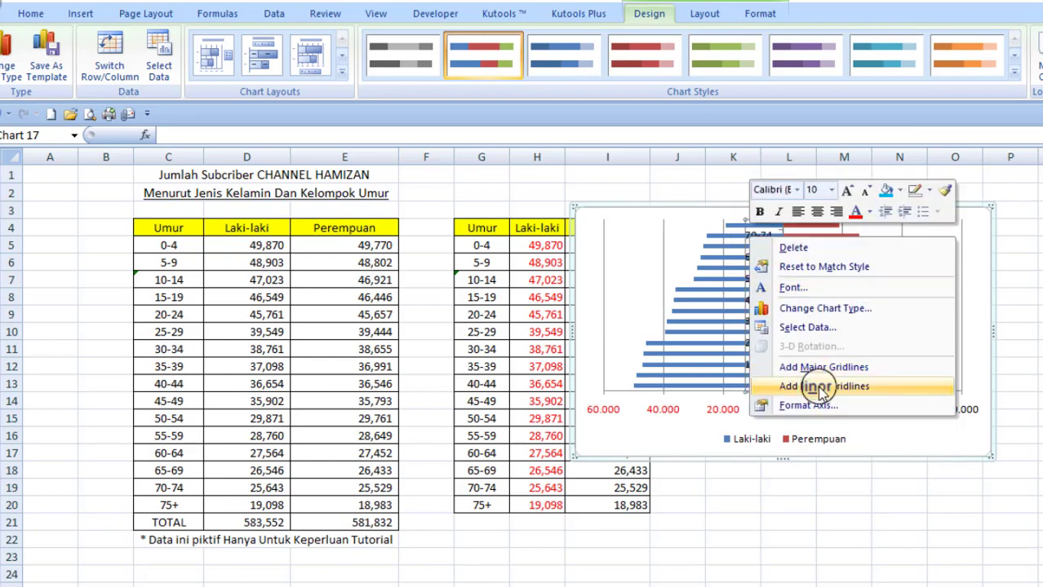
{"action": "left_click", "coordinate": [865, 406]}
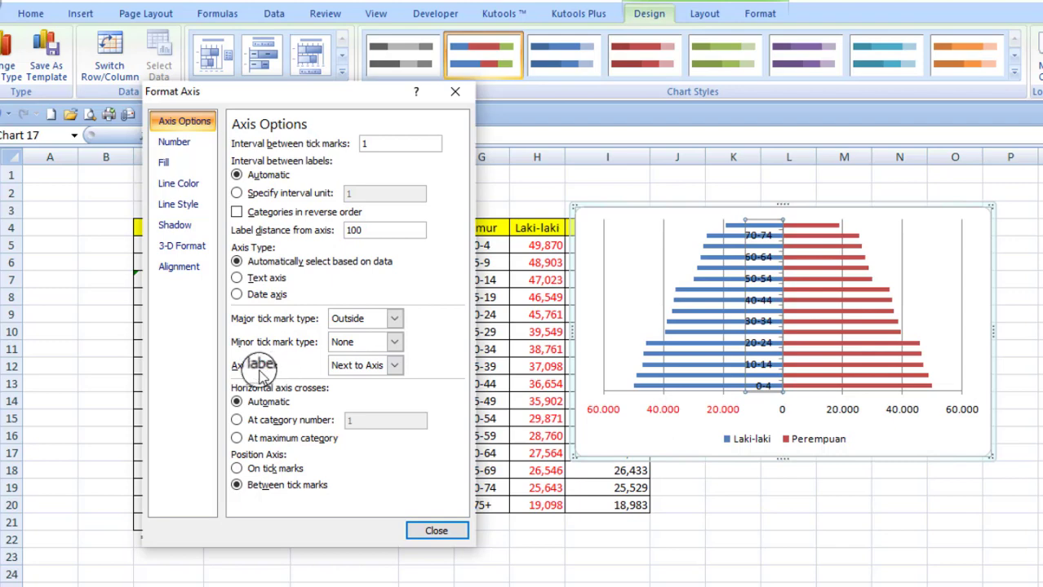
{"action": "left_click", "coordinate": [397, 368]}
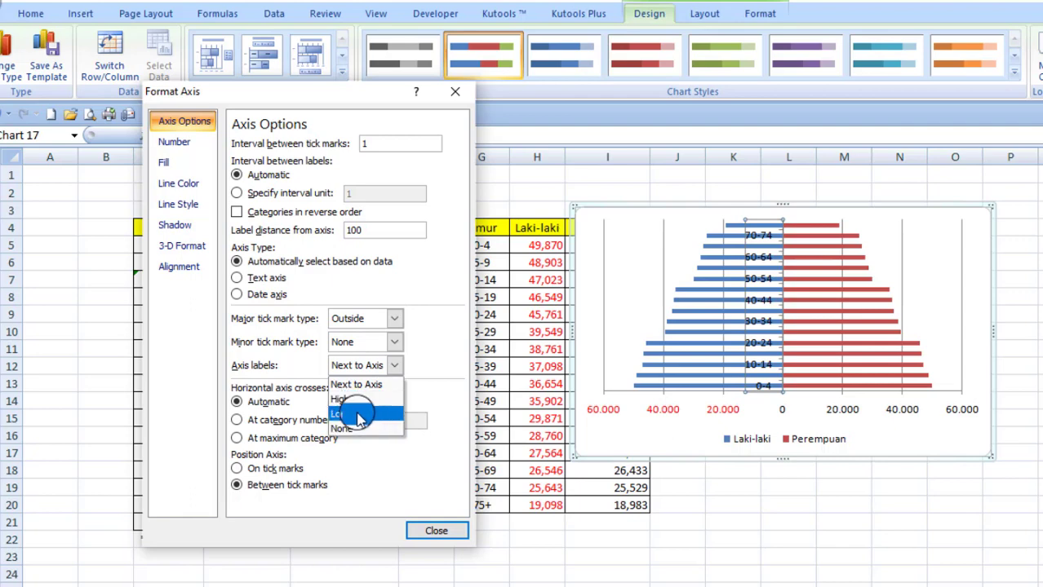
{"action": "left_click", "coordinate": [359, 415]}
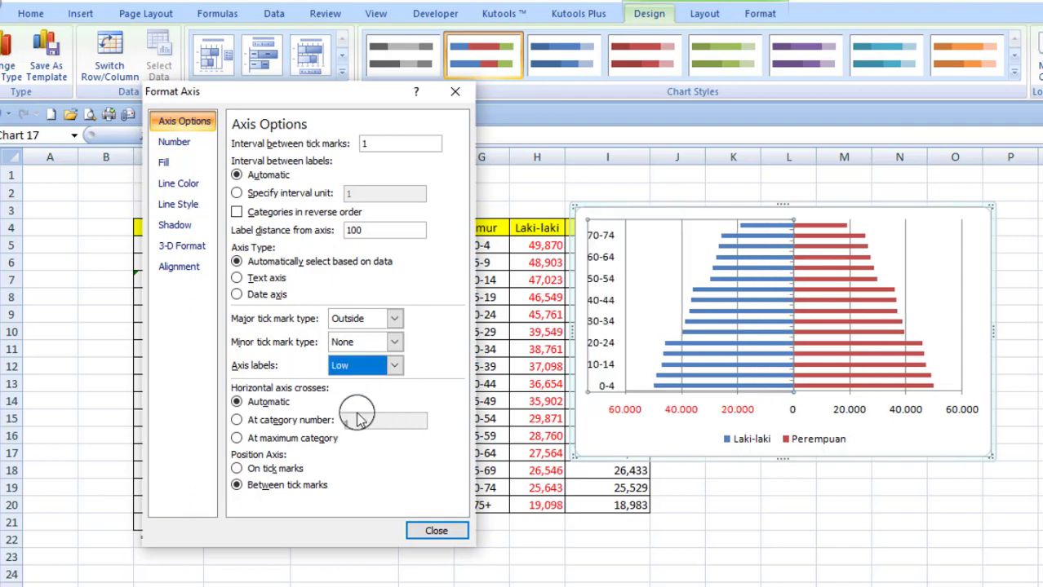
{"action": "left_click", "coordinate": [434, 531]}
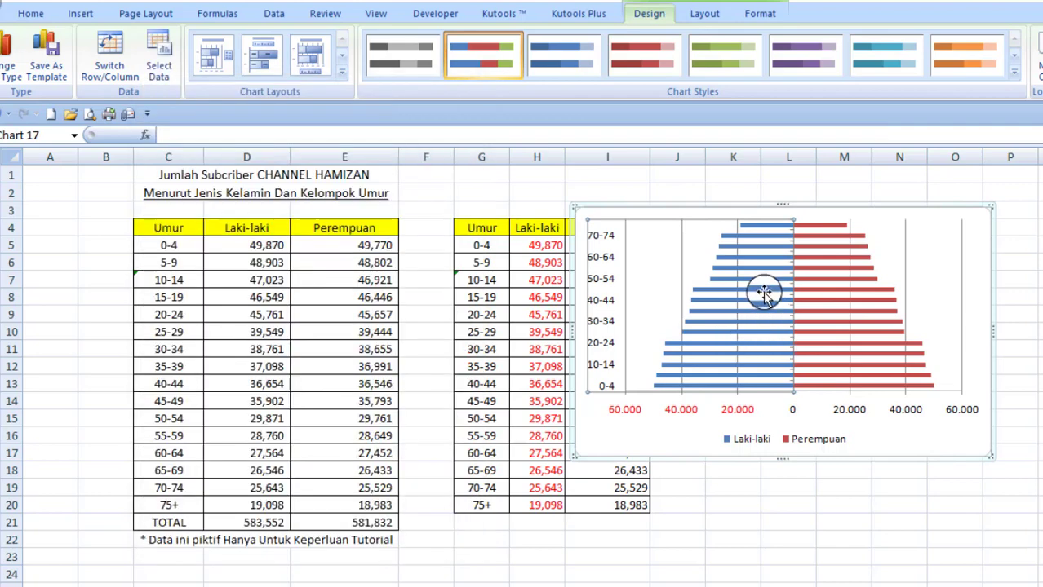
Shift the chart left, enlarge it up and left, nudge it down, then select the bars
{"action": "left_click_drag", "start_coordinate": [818, 211], "coordinate": [793, 211]}
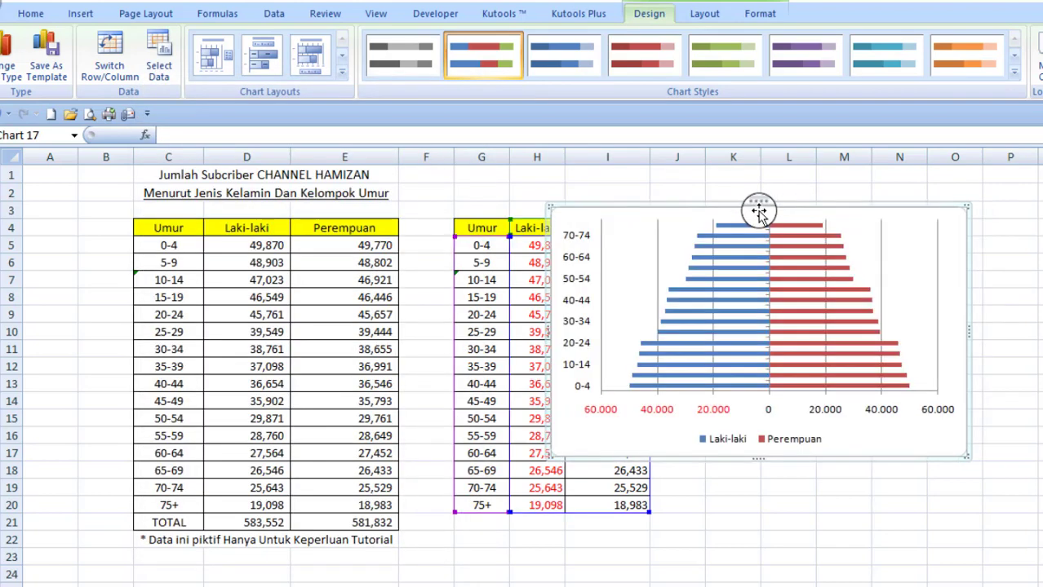
{"action": "left_click_drag", "start_coordinate": [548, 204], "coordinate": [494, 185]}
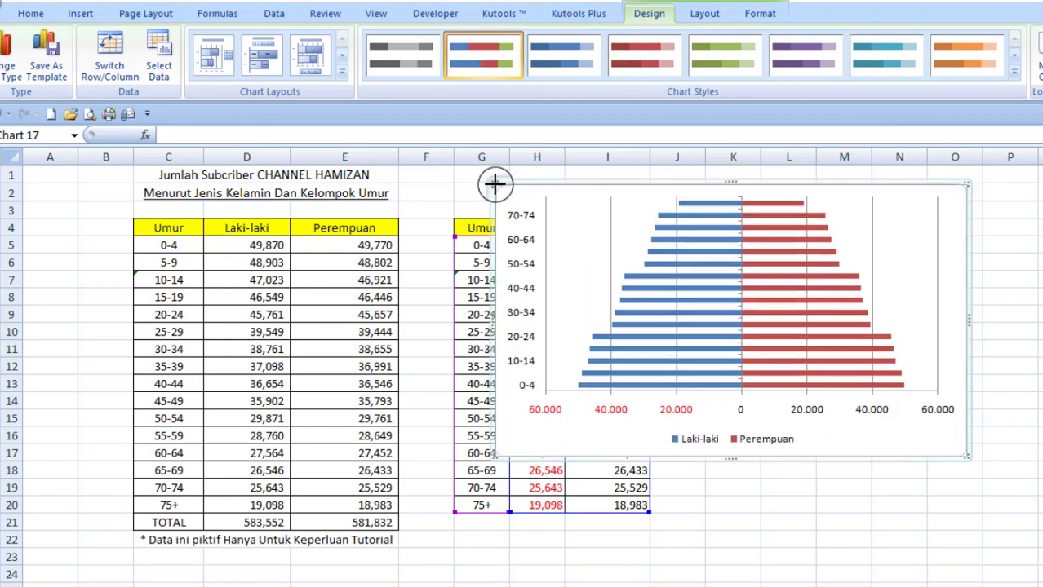
{"action": "left_click_drag", "start_coordinate": [840, 203], "coordinate": [840, 225]}
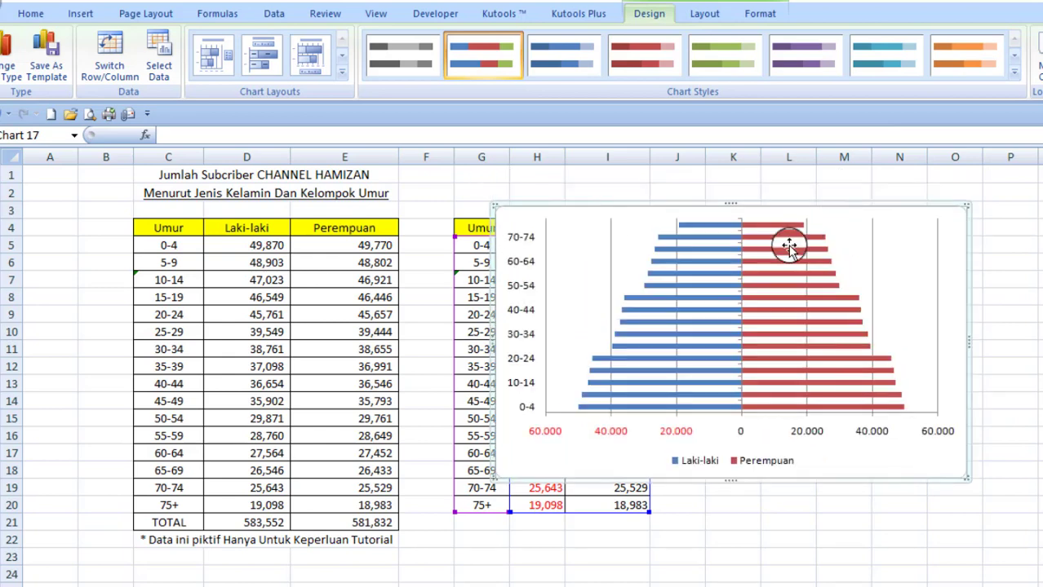
{"action": "left_click", "coordinate": [718, 237]}
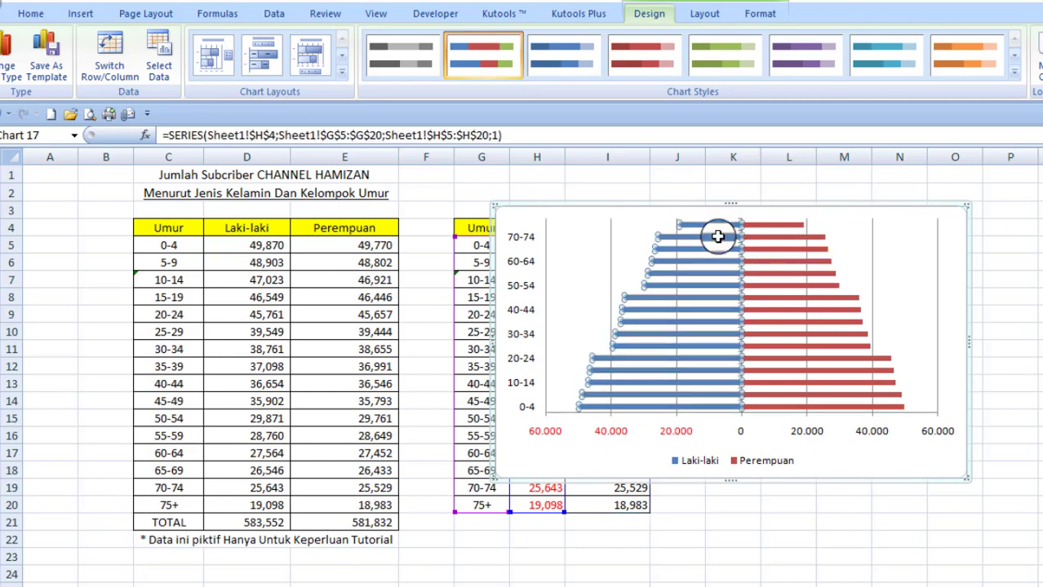
{"action": "left_click", "coordinate": [758, 263]}
{"action": "left_click", "coordinate": [724, 253]}
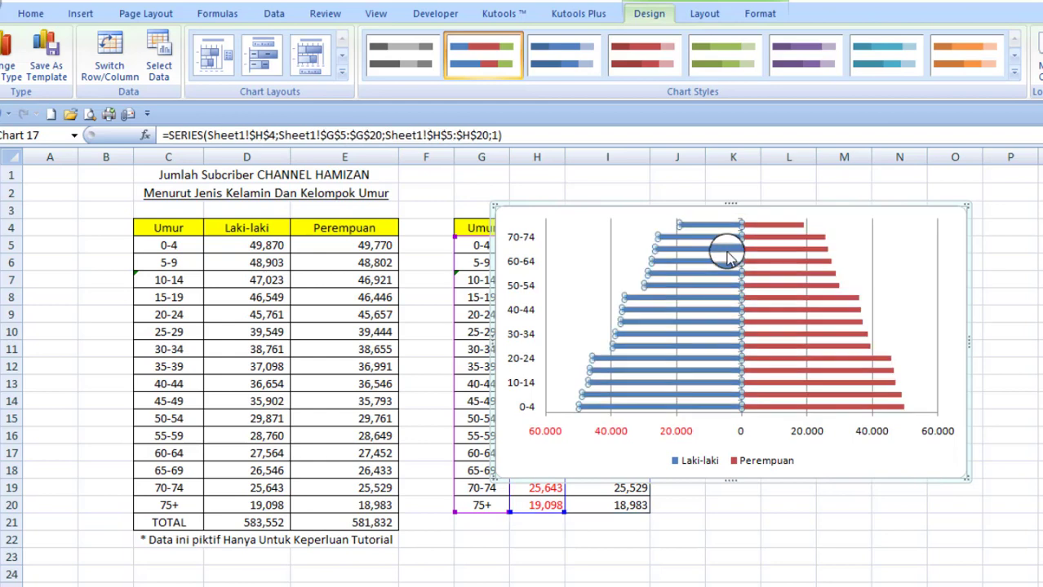
{"action": "left_click", "coordinate": [755, 266]}
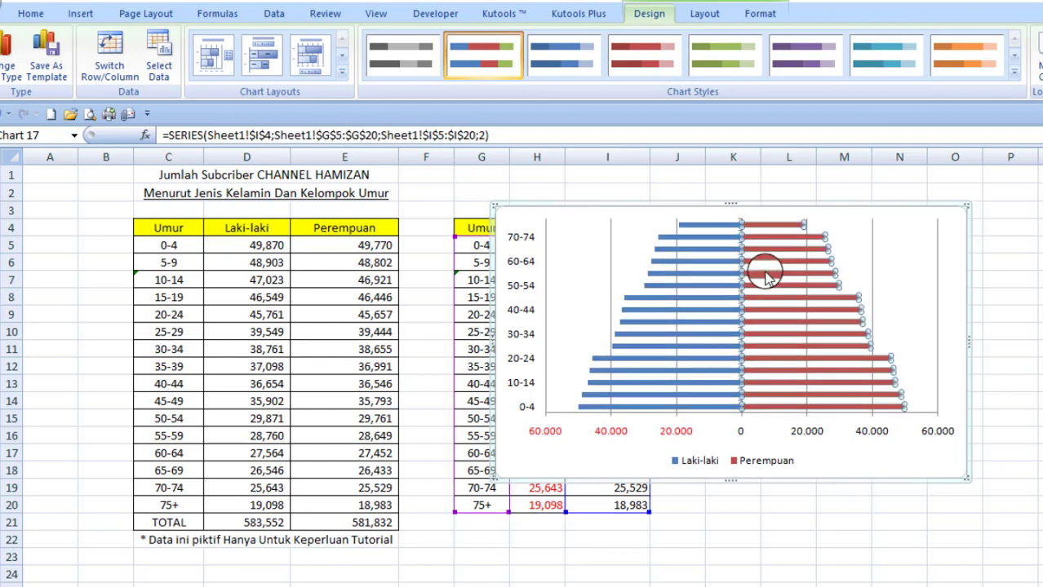
Add Inside End data labels to the Laki-laki bars
{"action": "left_click", "coordinate": [718, 262]}
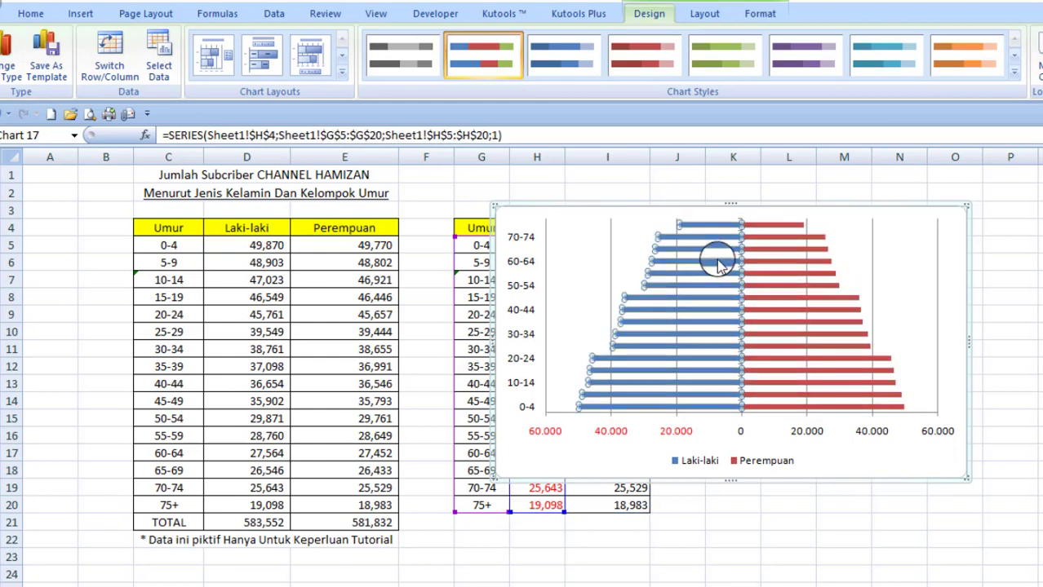
{"action": "left_click", "coordinate": [706, 14]}
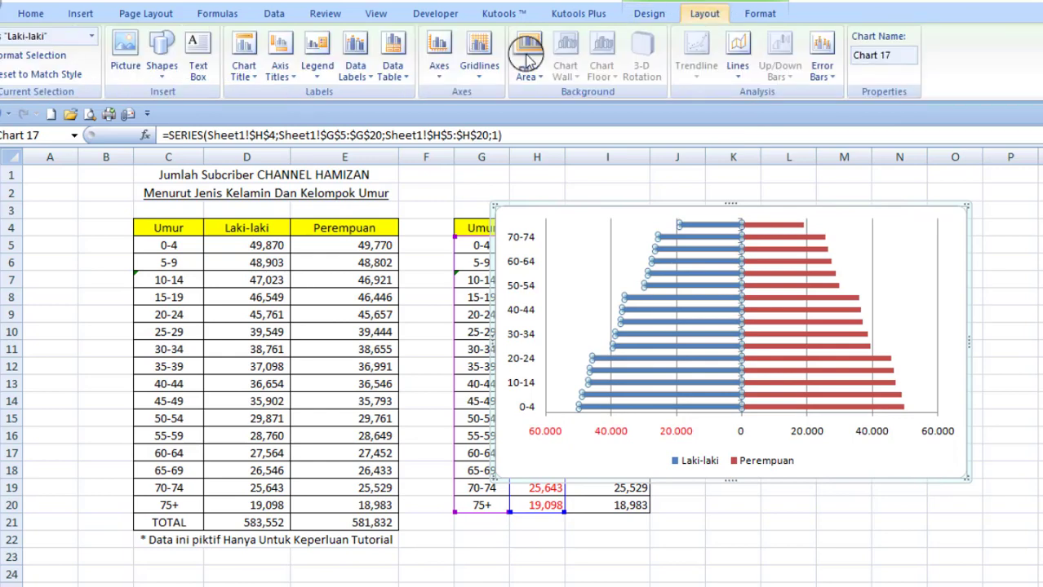
{"action": "mouse_move", "coordinate": [692, 295]}
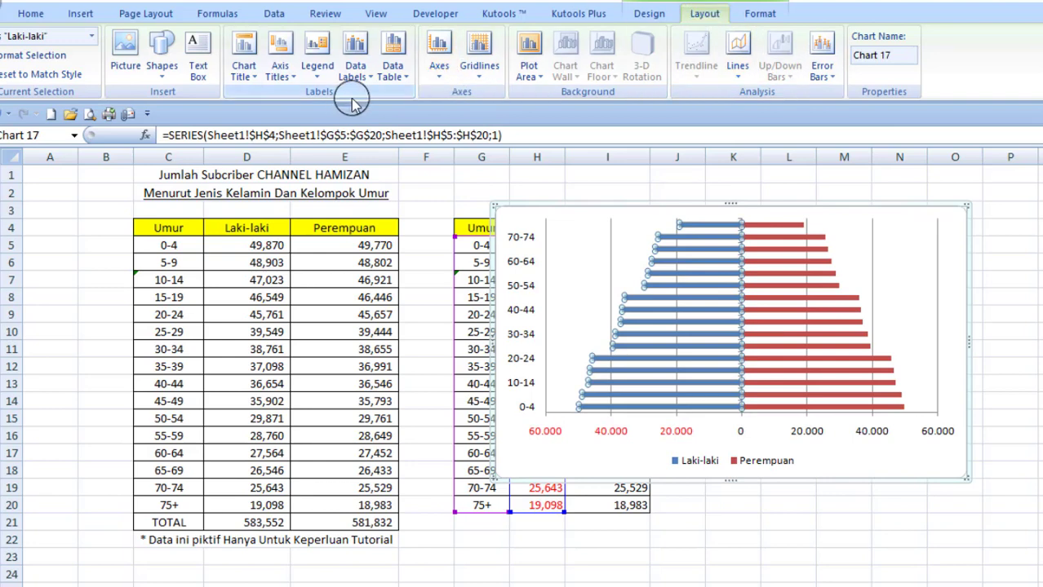
{"action": "left_click", "coordinate": [318, 73]}
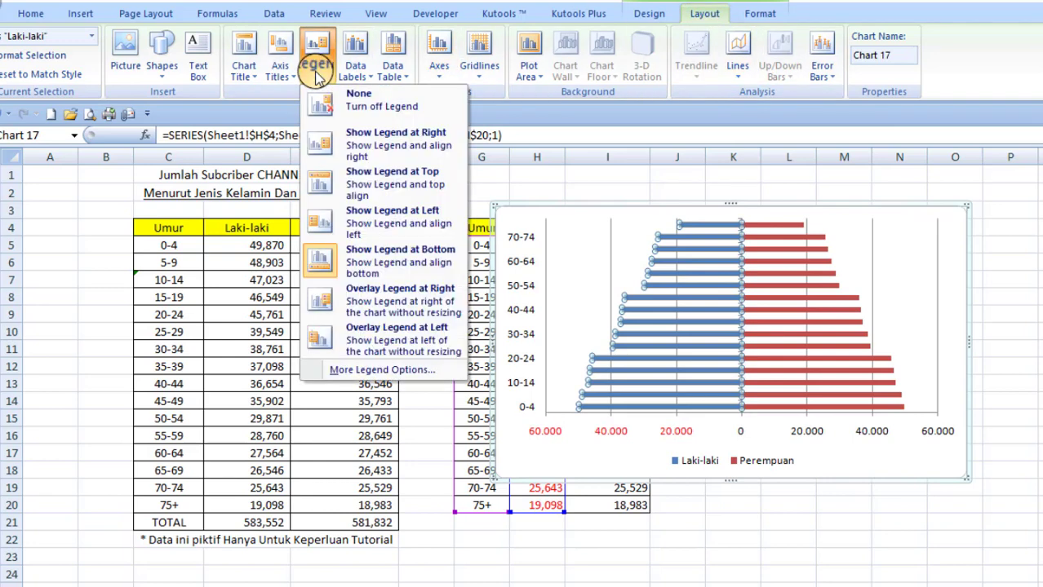
{"action": "left_click", "coordinate": [279, 74]}
{"action": "left_click", "coordinate": [284, 76]}
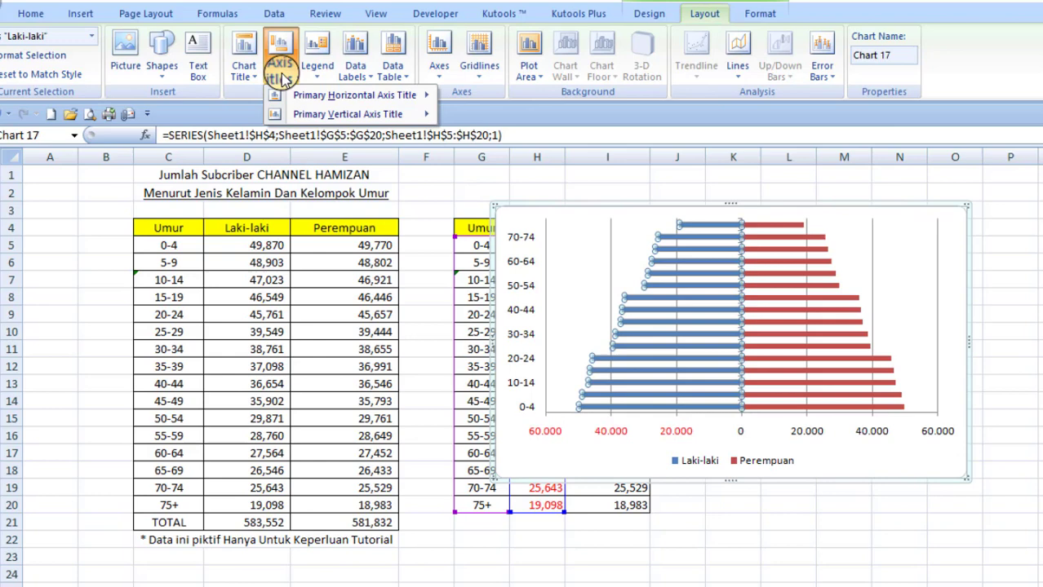
{"action": "left_click", "coordinate": [356, 74]}
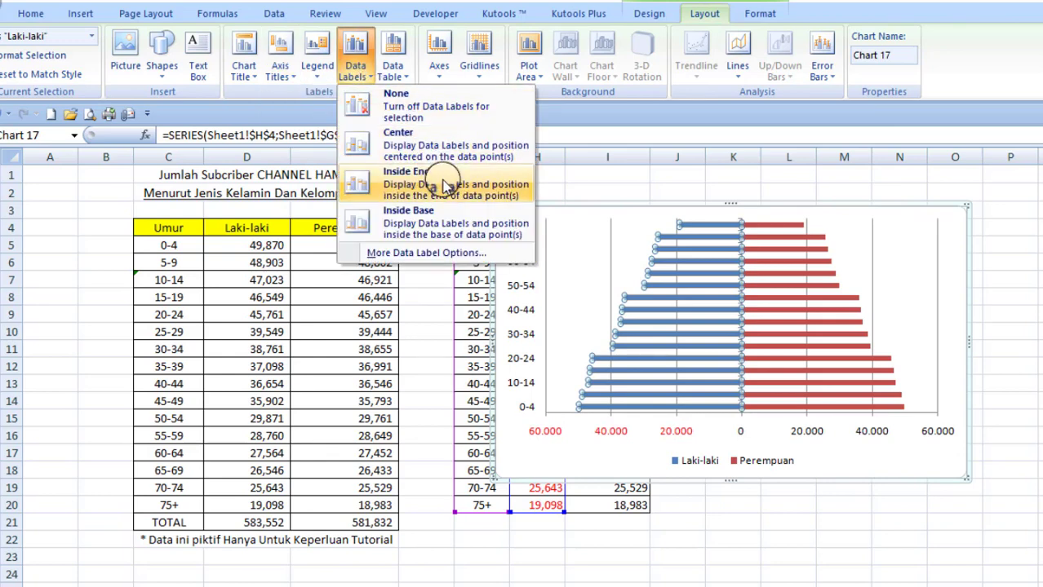
{"action": "left_click", "coordinate": [444, 183]}
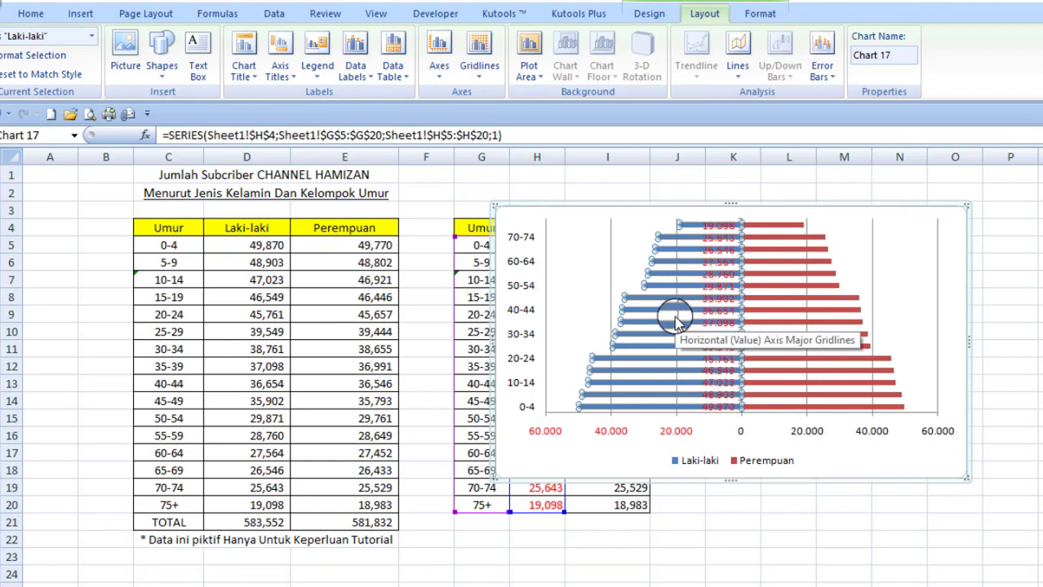
Add Inside Base data labels to the Perempuan bars
{"action": "left_click", "coordinate": [767, 314]}
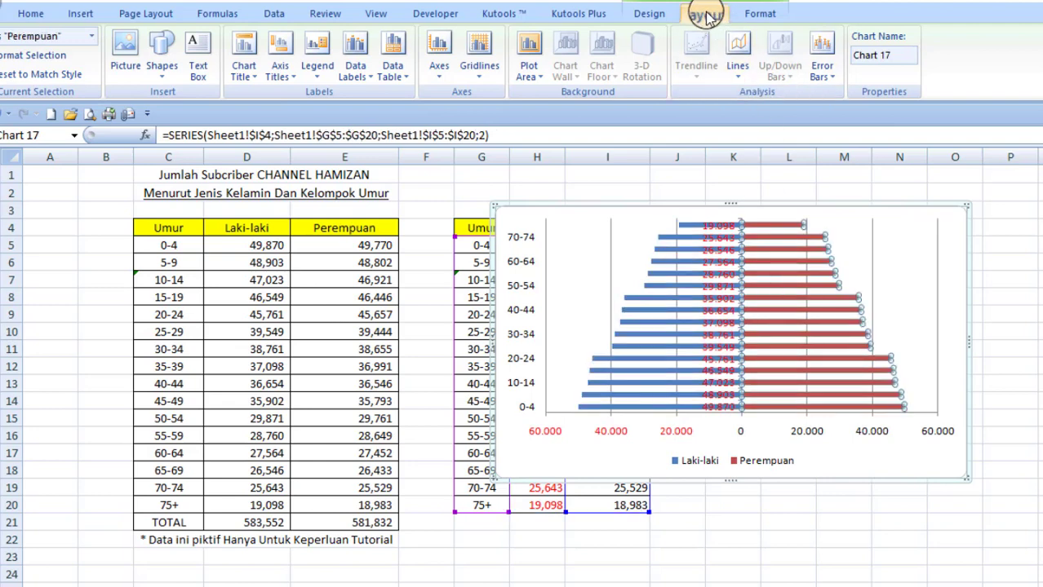
{"action": "left_click", "coordinate": [356, 53]}
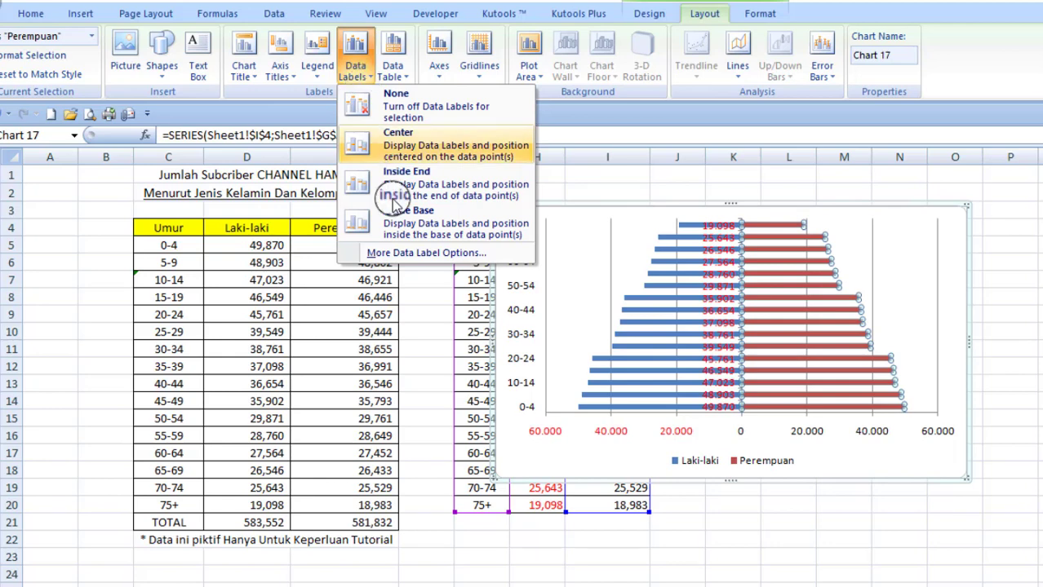
{"action": "left_click", "coordinate": [440, 231]}
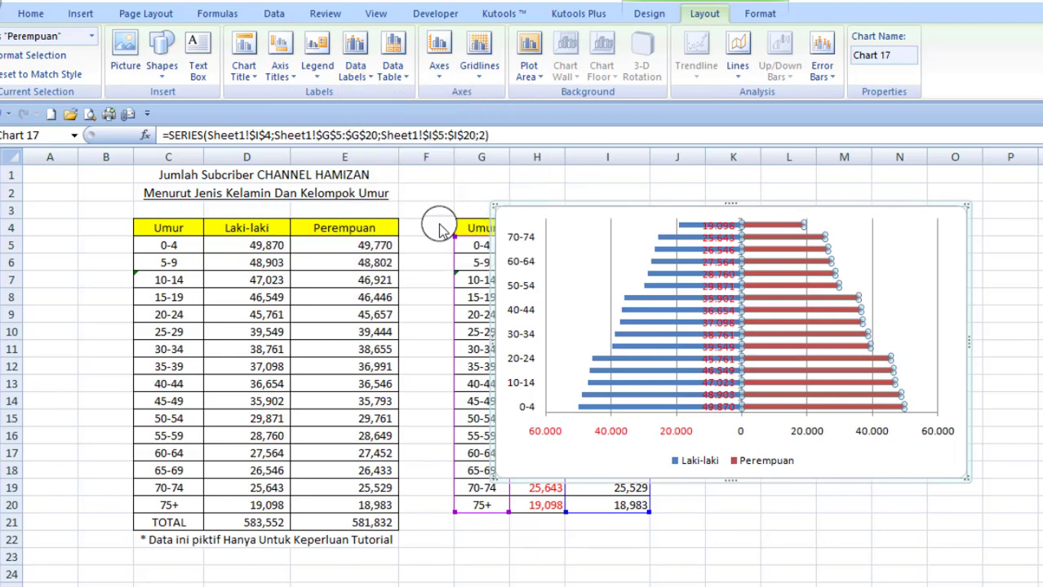
{"action": "left_click", "coordinate": [668, 318]}
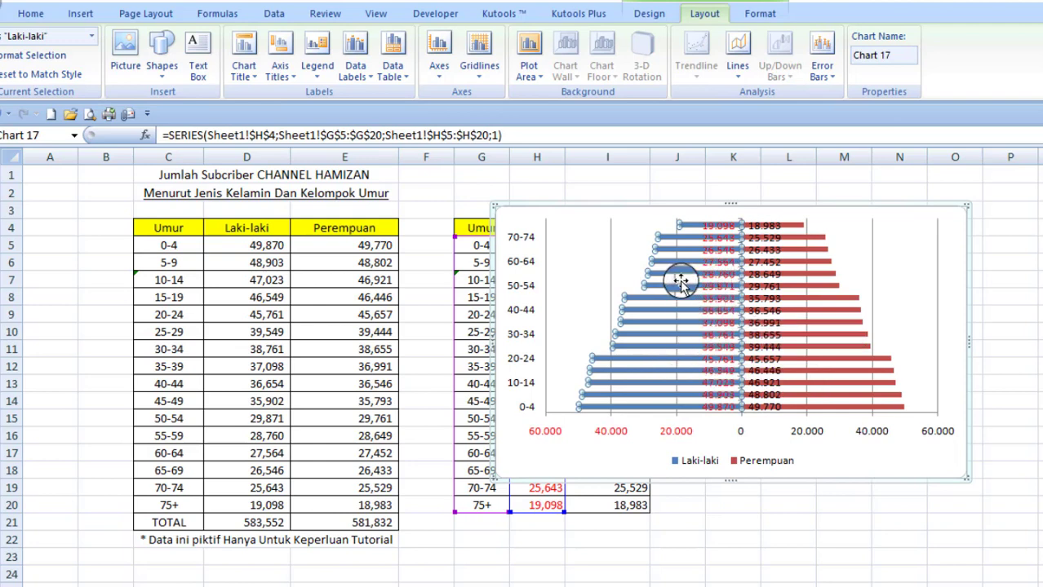
{"action": "mouse_move", "coordinate": [668, 300]}
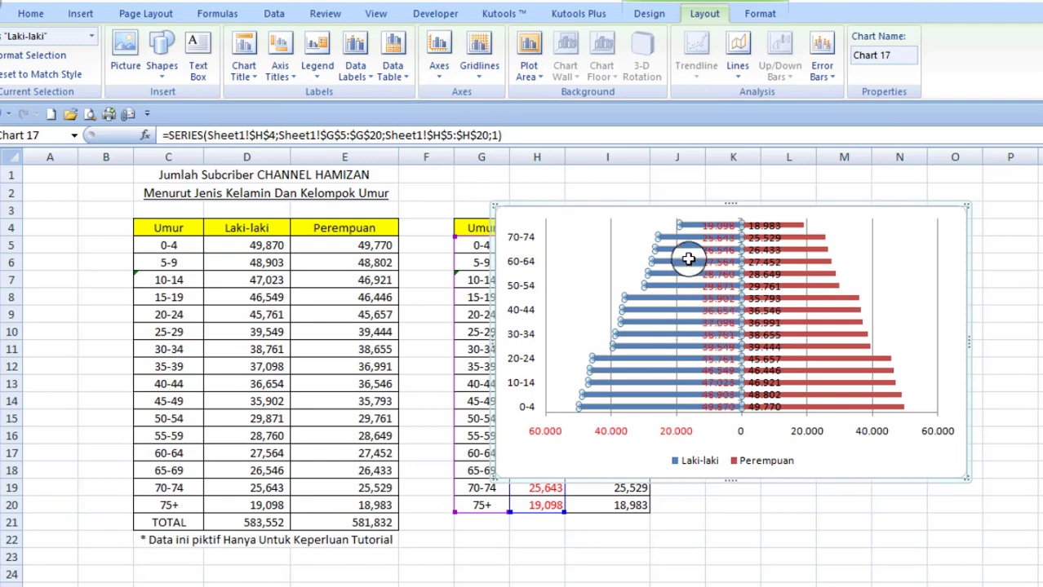
Fill the Laki-laki bars with yellow
{"action": "left_click", "coordinate": [761, 17]}
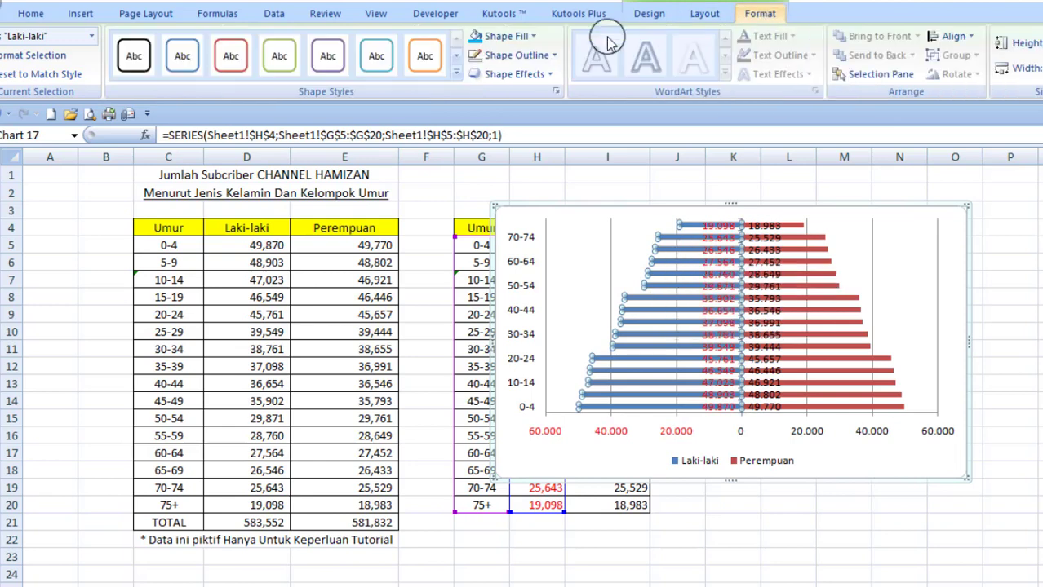
{"action": "left_click", "coordinate": [533, 37]}
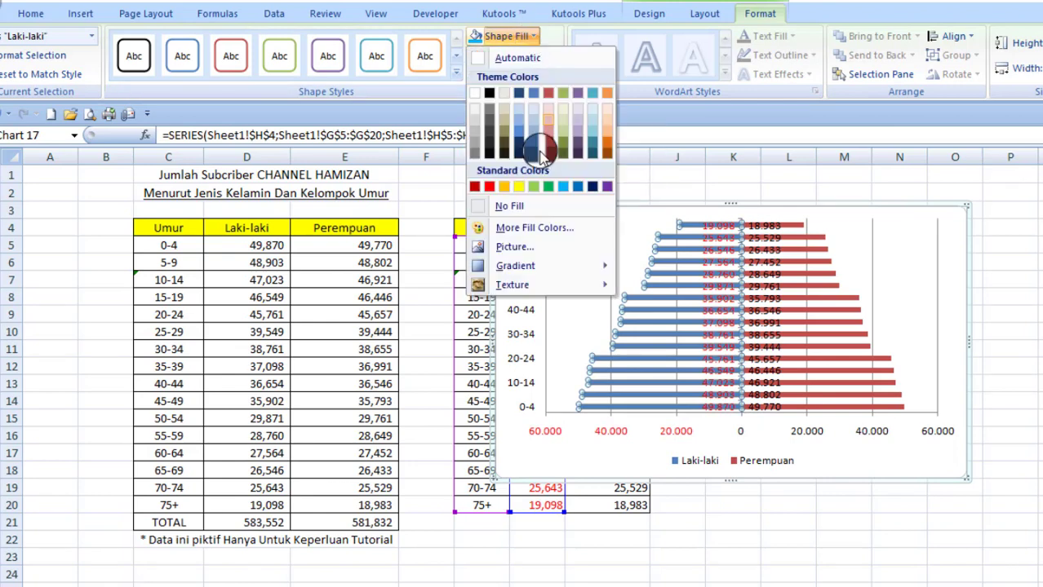
{"action": "left_click", "coordinate": [522, 186]}
{"action": "left_click", "coordinate": [657, 282]}
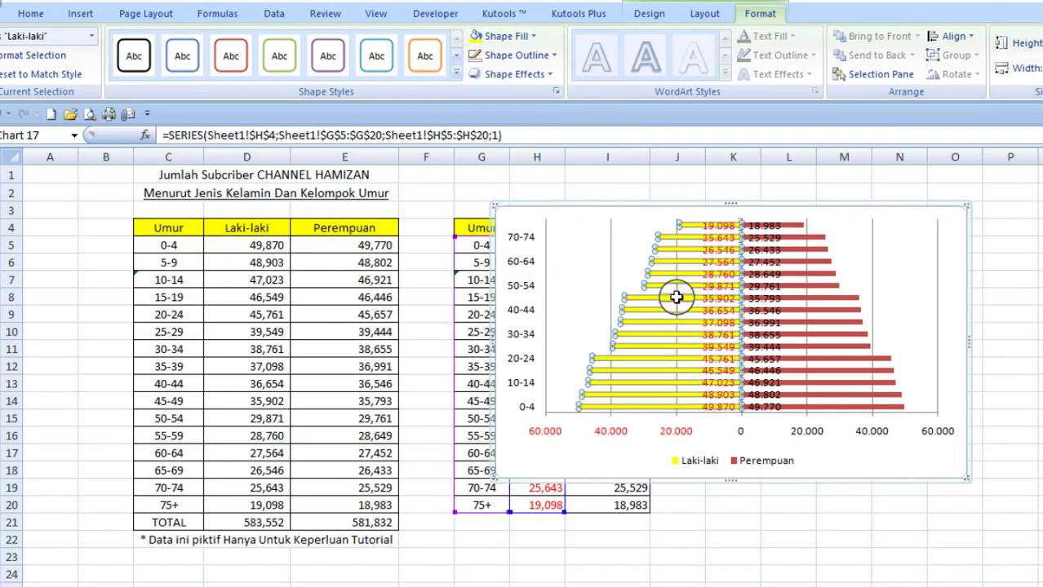
Fill the Perempuan bars with blue and move the chart slightly left and down
{"action": "left_click", "coordinate": [808, 326]}
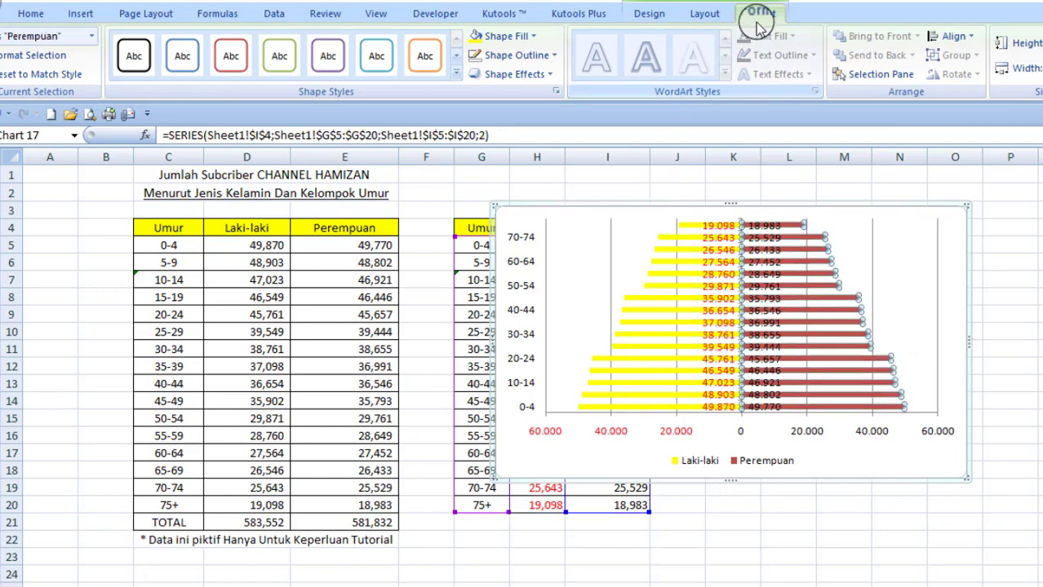
{"action": "left_click", "coordinate": [532, 37]}
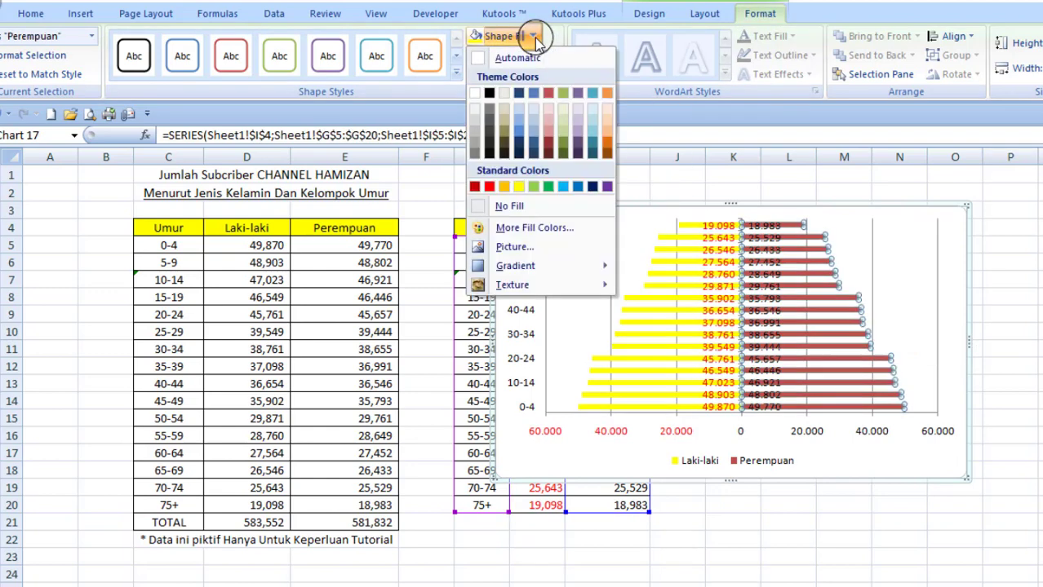
{"action": "left_click", "coordinate": [564, 188]}
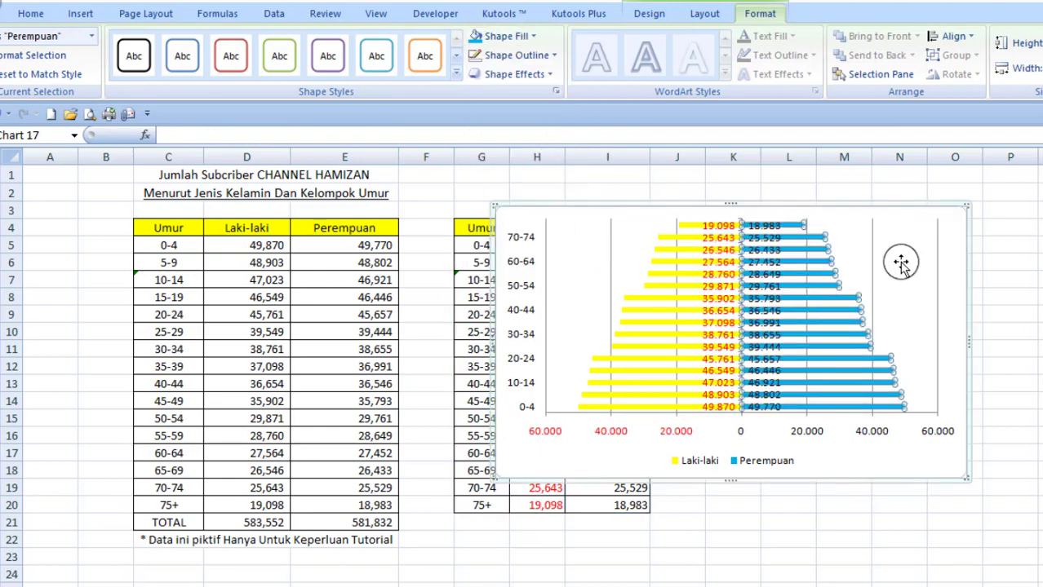
{"action": "left_click_drag", "start_coordinate": [871, 204], "coordinate": [819, 214]}
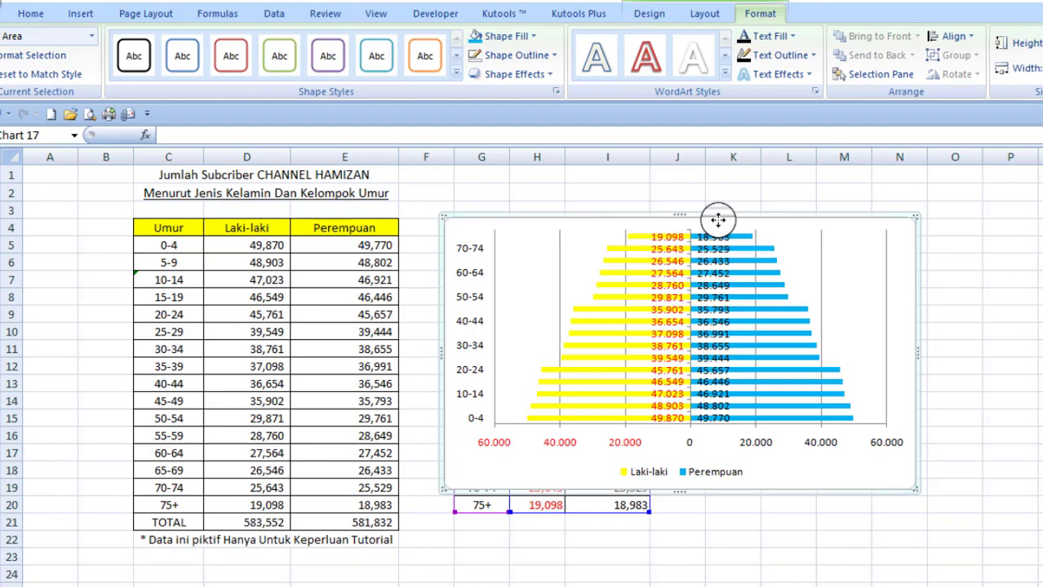
Add a chart title placed above the chart
{"action": "left_click", "coordinate": [701, 17]}
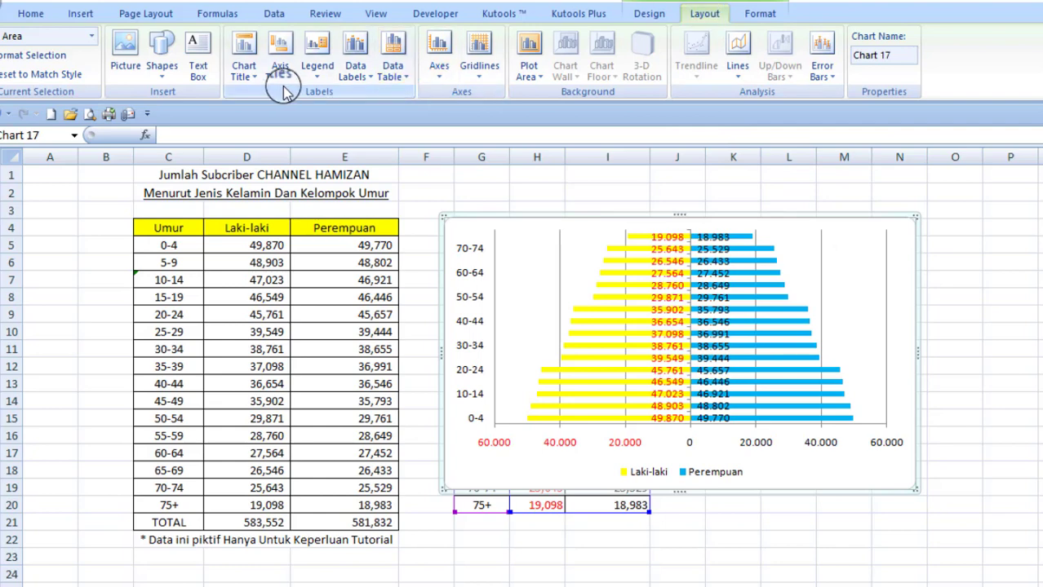
{"action": "left_click", "coordinate": [250, 88]}
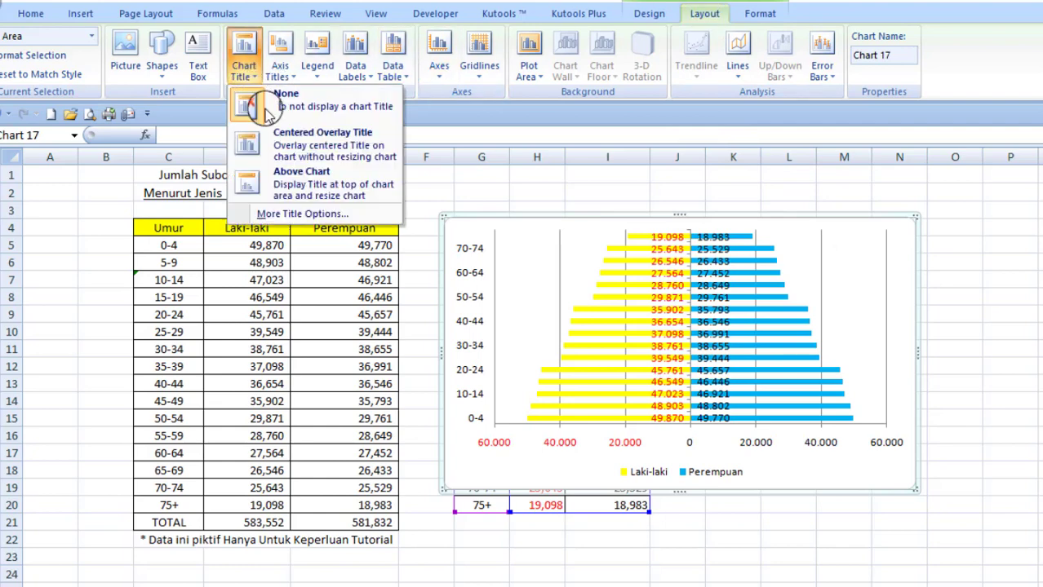
{"action": "left_click", "coordinate": [312, 183]}
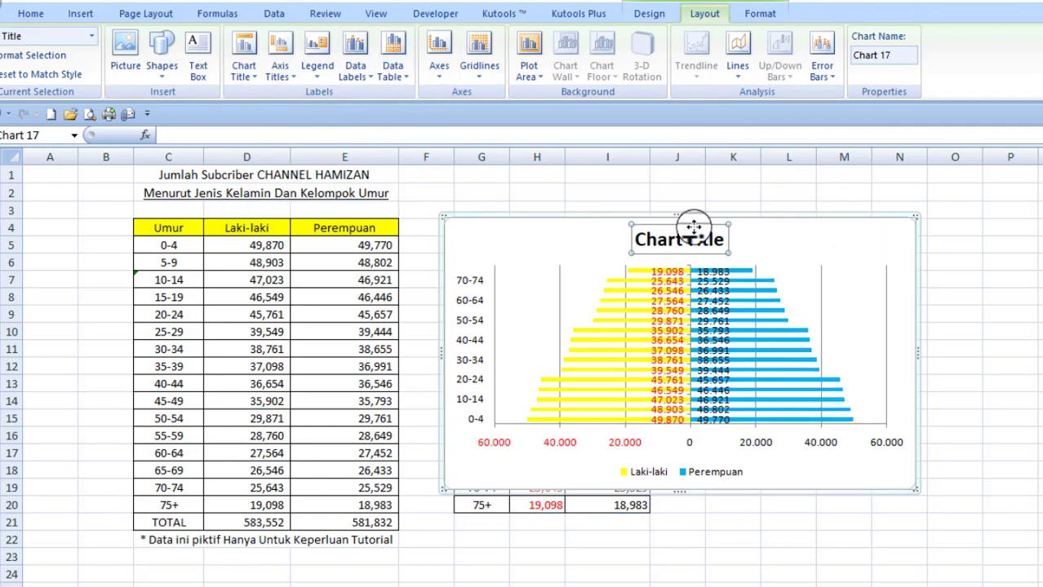
Replace the placeholder title with 'Jumlah Subscribe CHANNEL HAMIZAN'
{"action": "left_click", "coordinate": [703, 239]}
{"action": "key", "text": "BackSpace"}
{"action": "key", "text": "BackSpace"}
{"action": "key", "text": "BackSpace"}
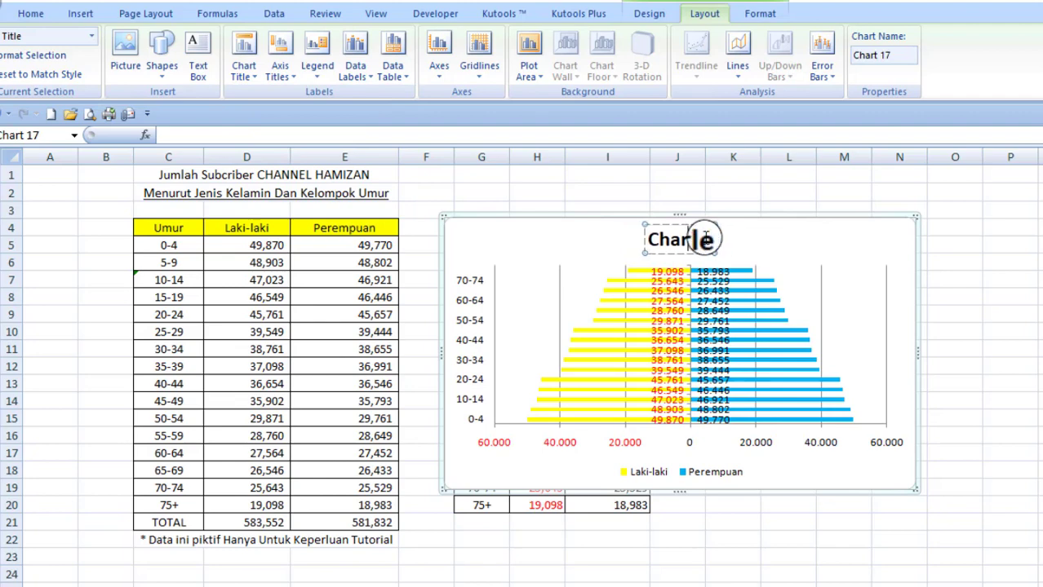
{"action": "key", "text": "BackSpace"}
{"action": "key", "text": "BackSpace"}
{"action": "key", "text": "BackSpace"}
{"action": "key", "text": "BackSpace"}
{"action": "key", "text": "BackSpace"}
{"action": "key", "text": "BackSpace"}
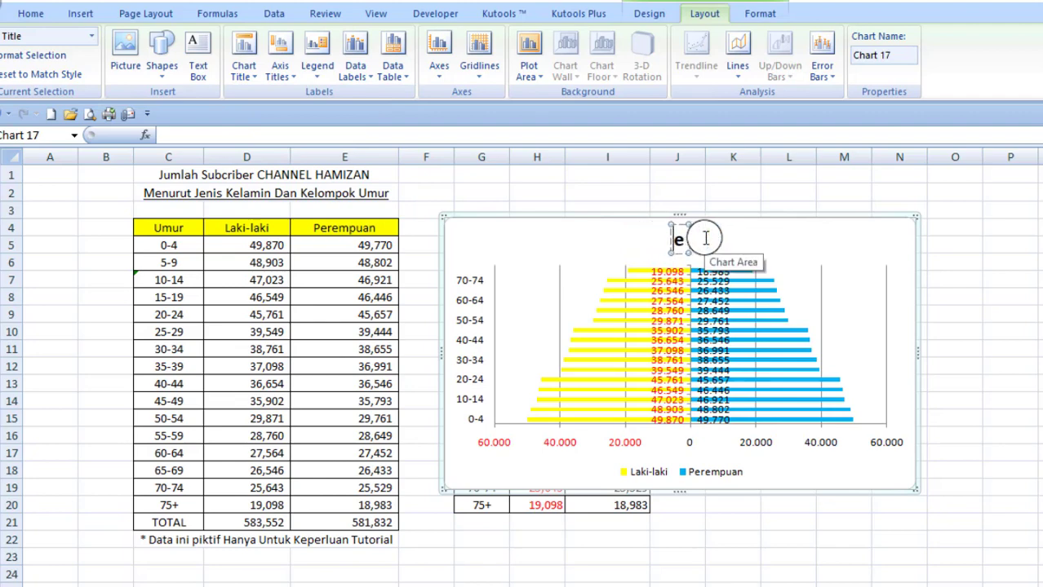
{"action": "key", "text": "BackSpace"}
{"action": "type", "text": "jUM"}
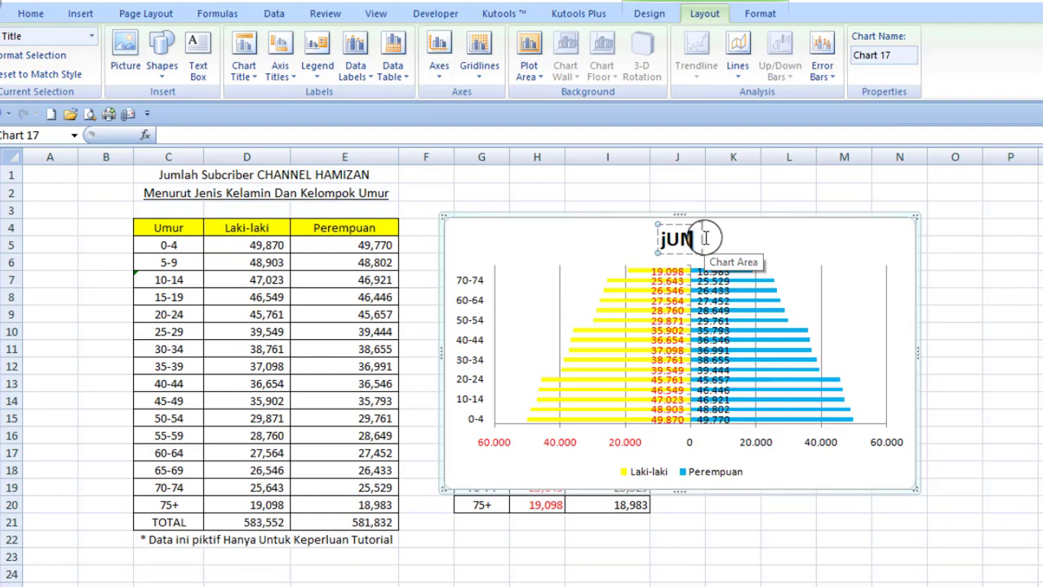
{"action": "key", "text": "BackSpace"}
{"action": "key", "text": "BackSpace"}
{"action": "key", "text": "BackSpace"}
{"action": "type", "text": "Jumaah"}
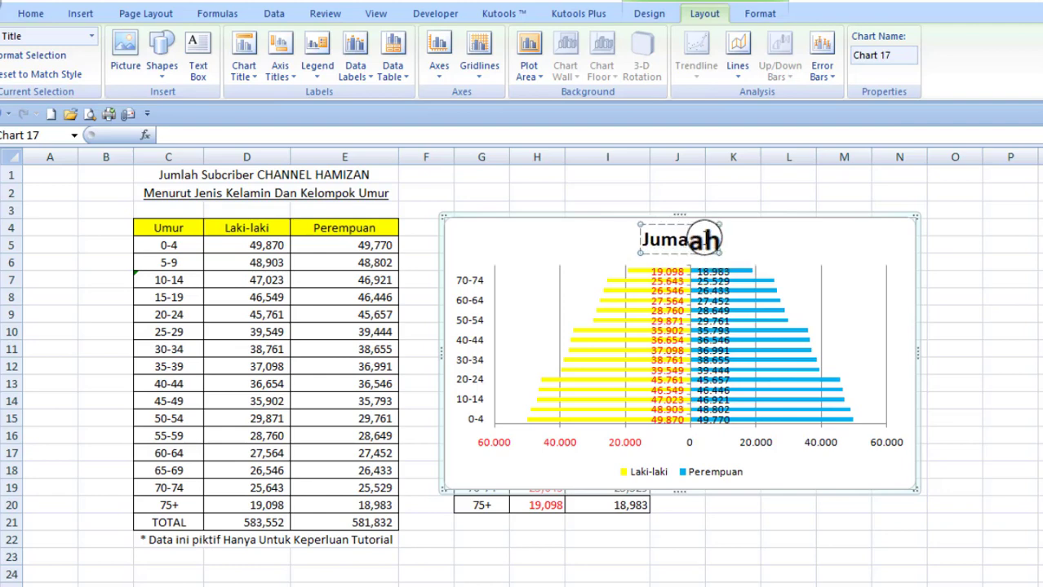
{"action": "left_click", "coordinate": [703, 239]}
{"action": "key", "text": "BackSpace"}
{"action": "type", "text": "l"}
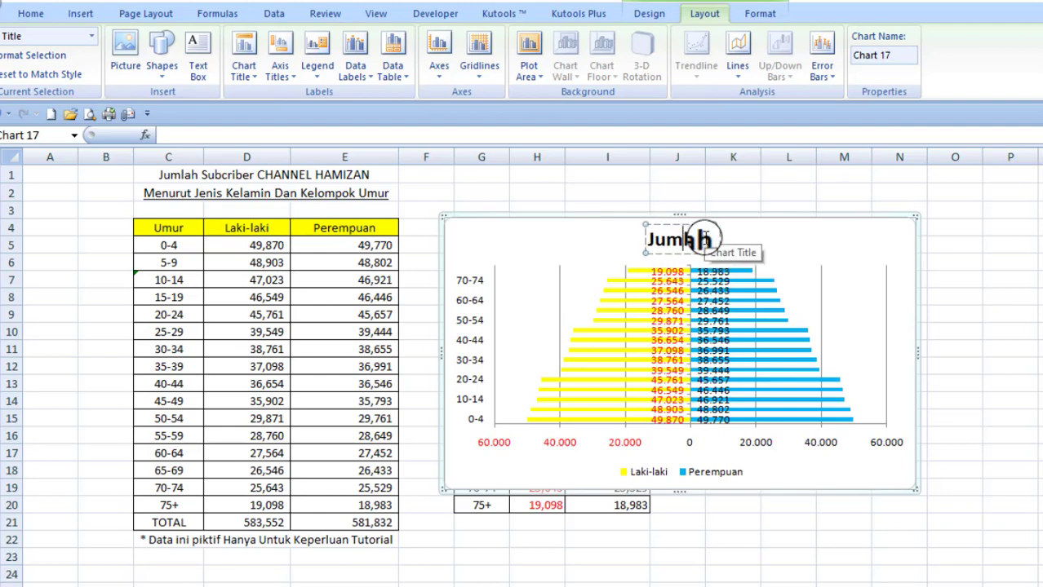
{"action": "key", "text": "End"}
{"action": "type", "text": "S"}
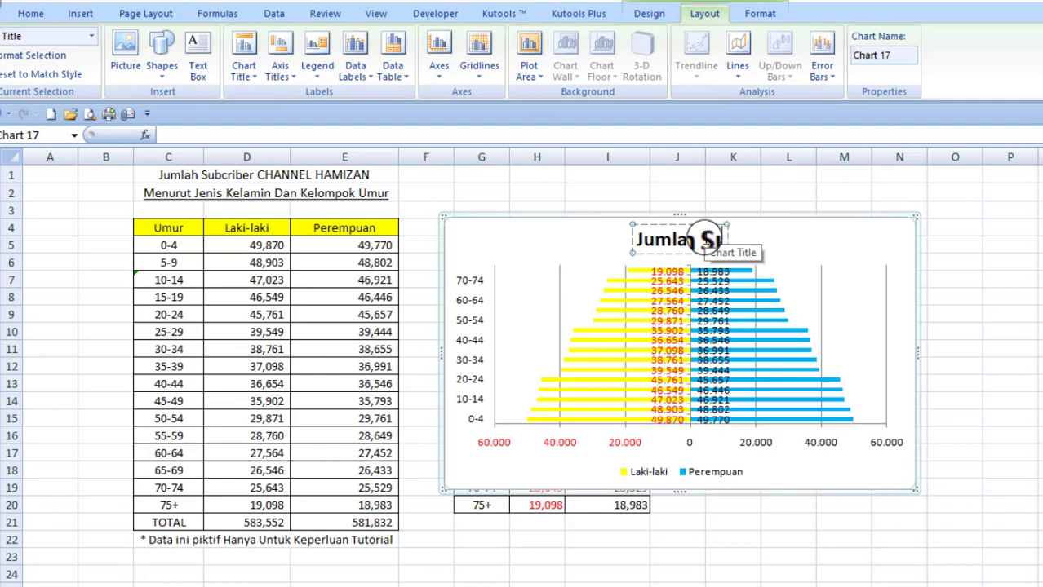
{"action": "type", "text": "ub"}
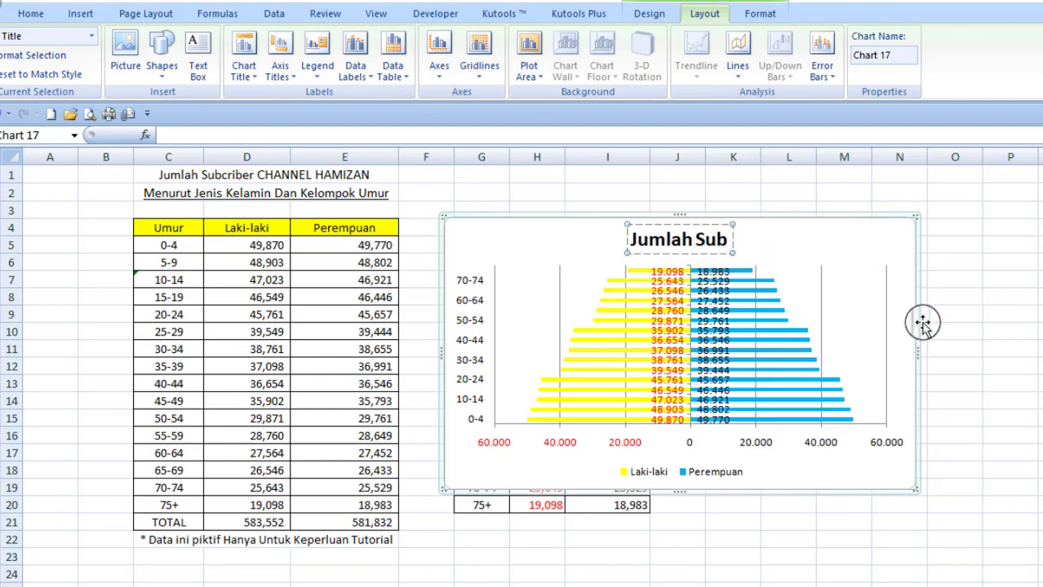
{"action": "type", "text": "scribe"}
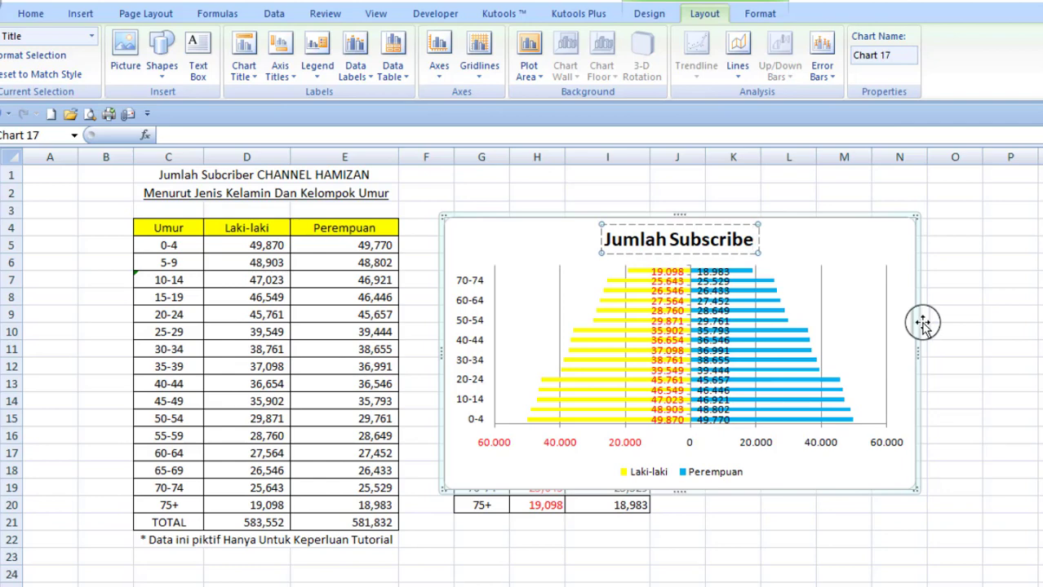
{"action": "type", "text": " CH"}
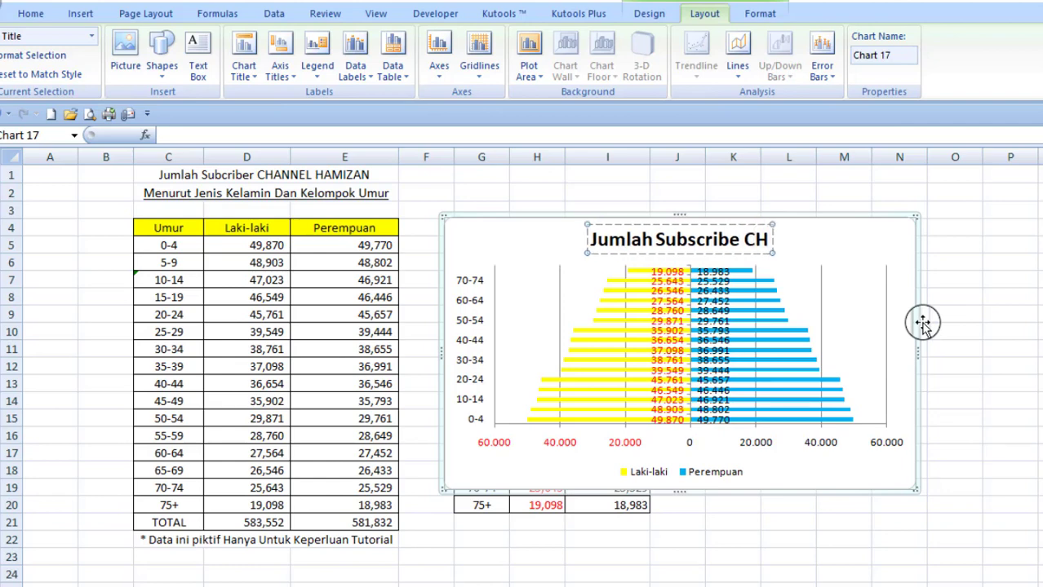
{"action": "type", "text": "ANNEL HAMIZA"}
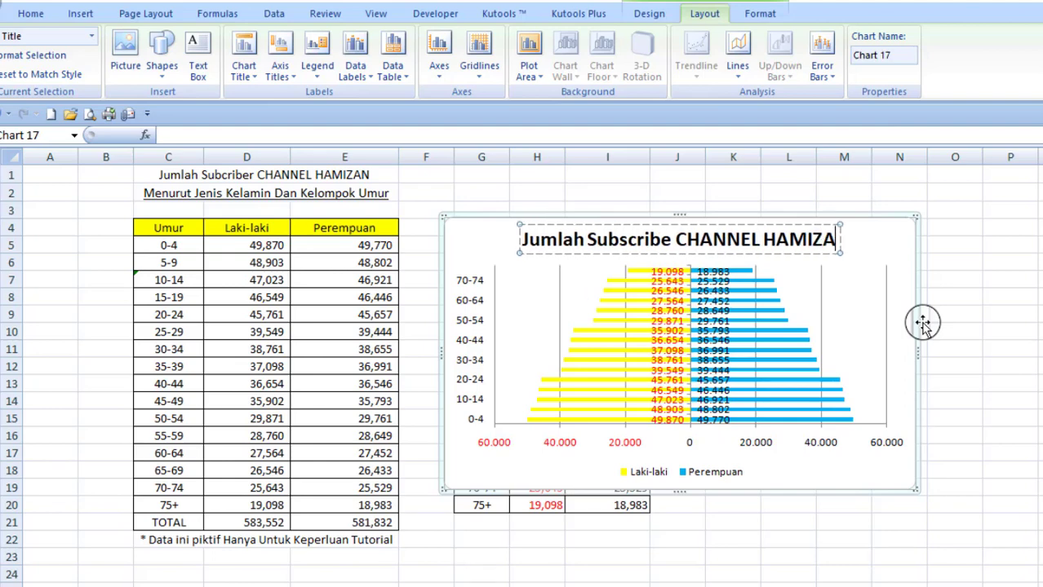
{"action": "type", "text": "N"}
{"action": "left_click", "coordinate": [781, 415]}
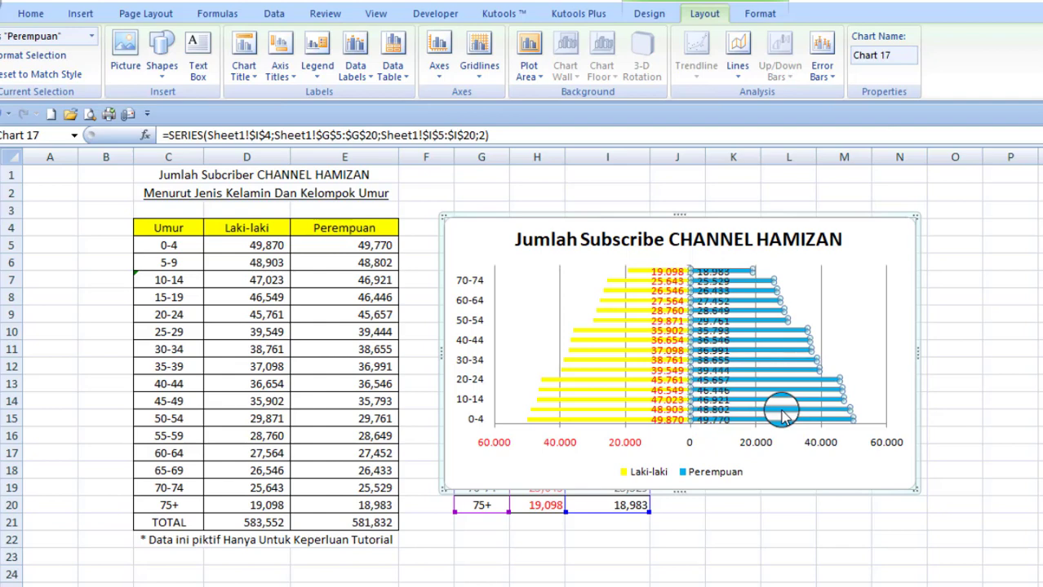
Set the chart's plot area outline to No Outline
{"action": "left_click", "coordinate": [610, 342]}
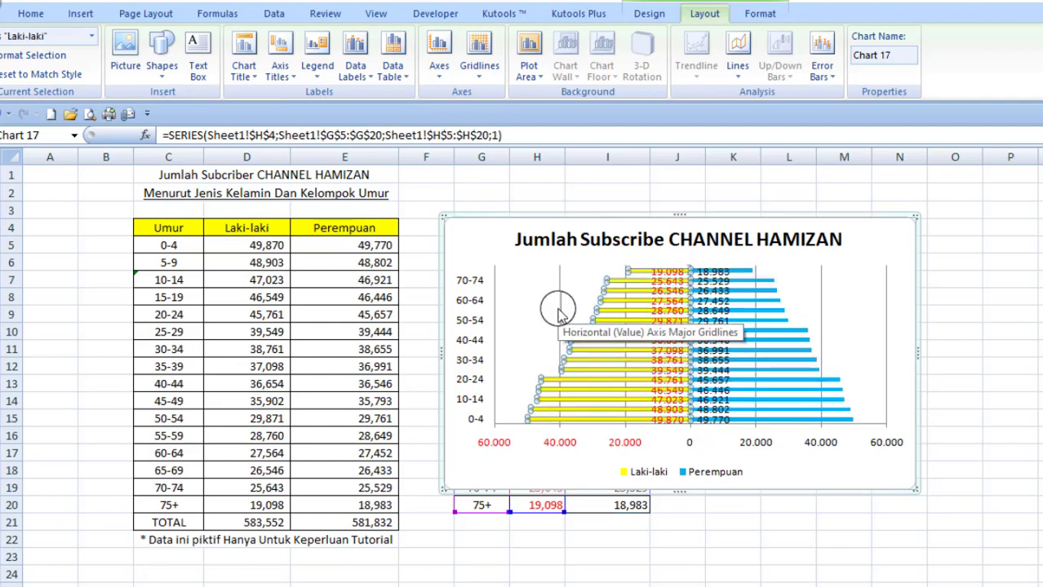
{"action": "left_click", "coordinate": [560, 316]}
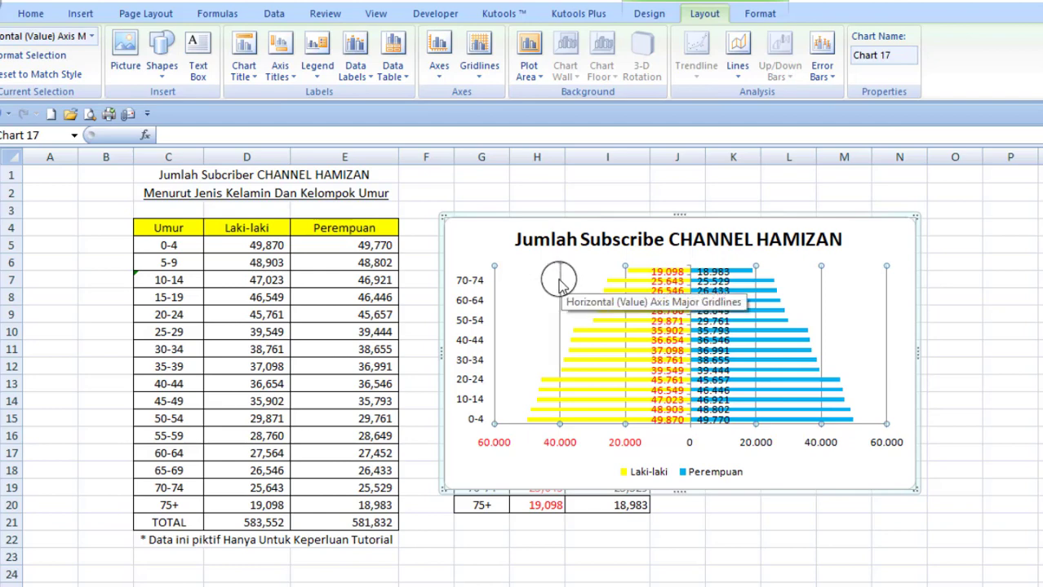
{"action": "left_click", "coordinate": [556, 280]}
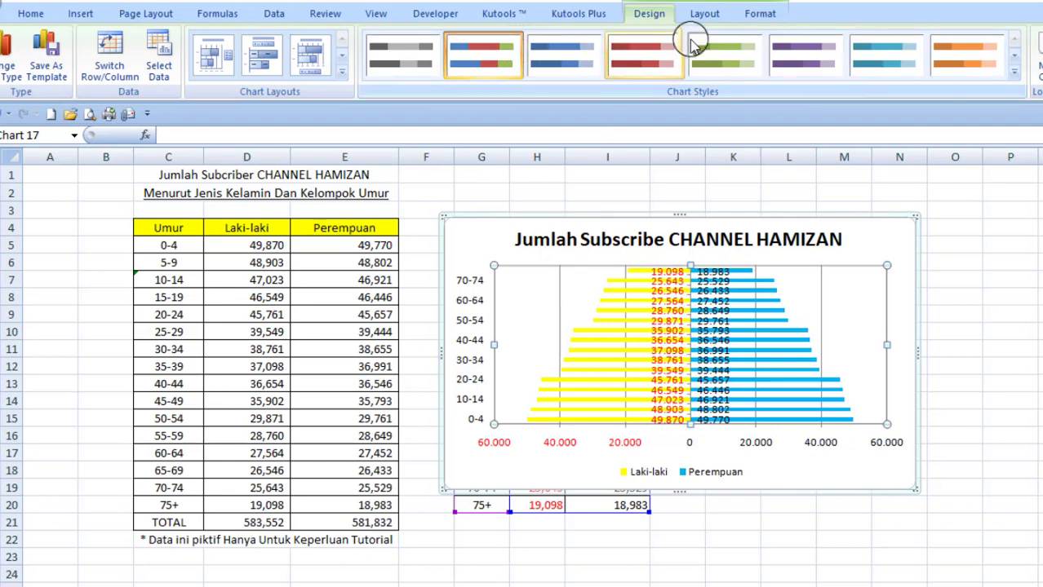
{"action": "left_click", "coordinate": [757, 15]}
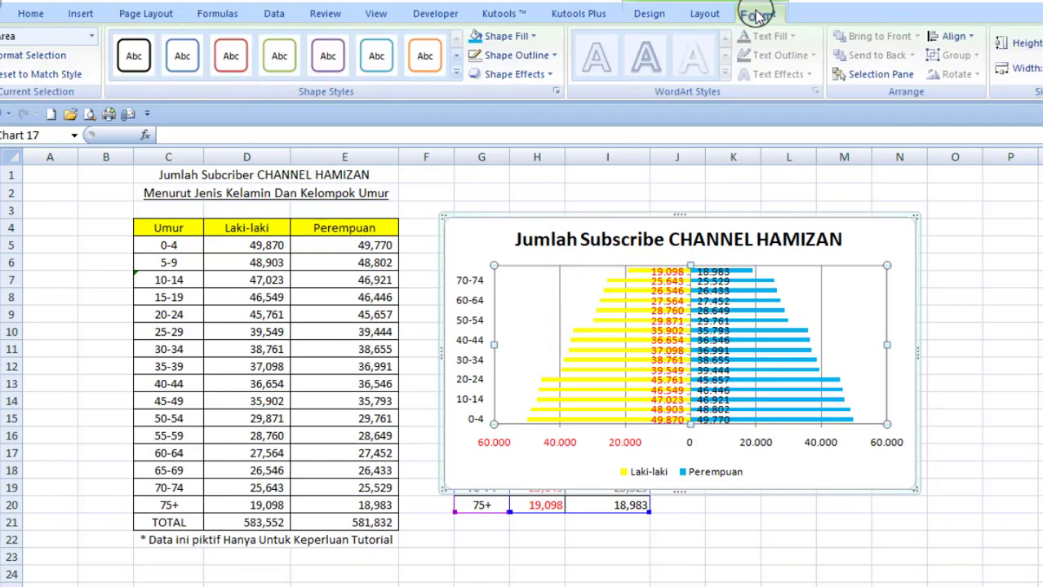
{"action": "left_click", "coordinate": [554, 55]}
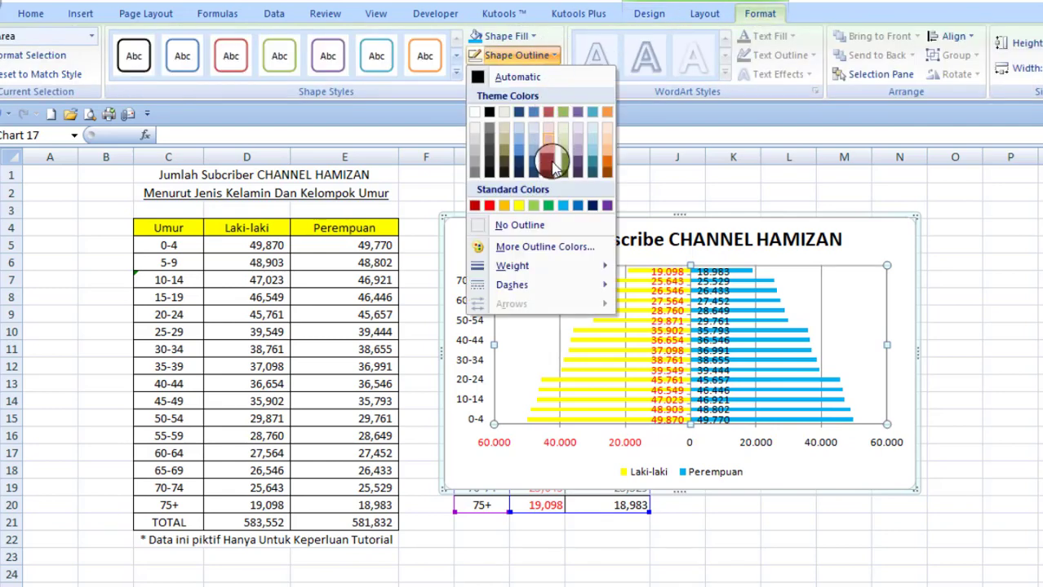
{"action": "left_click", "coordinate": [518, 226]}
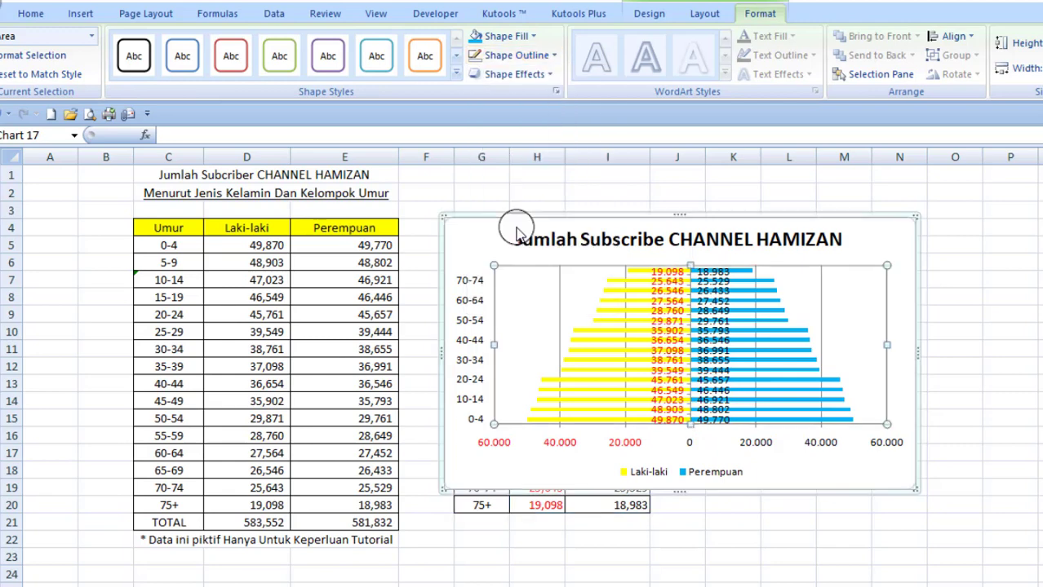
Hide the vertical value-axis gridlines by setting their outline to No Outline
{"action": "left_click", "coordinate": [560, 293]}
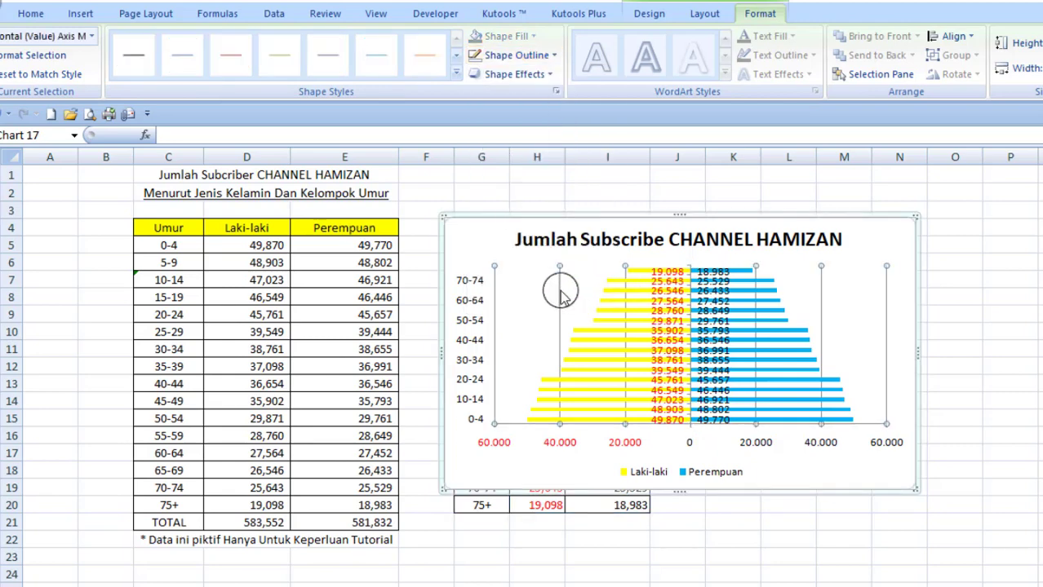
{"action": "left_click", "coordinate": [555, 56]}
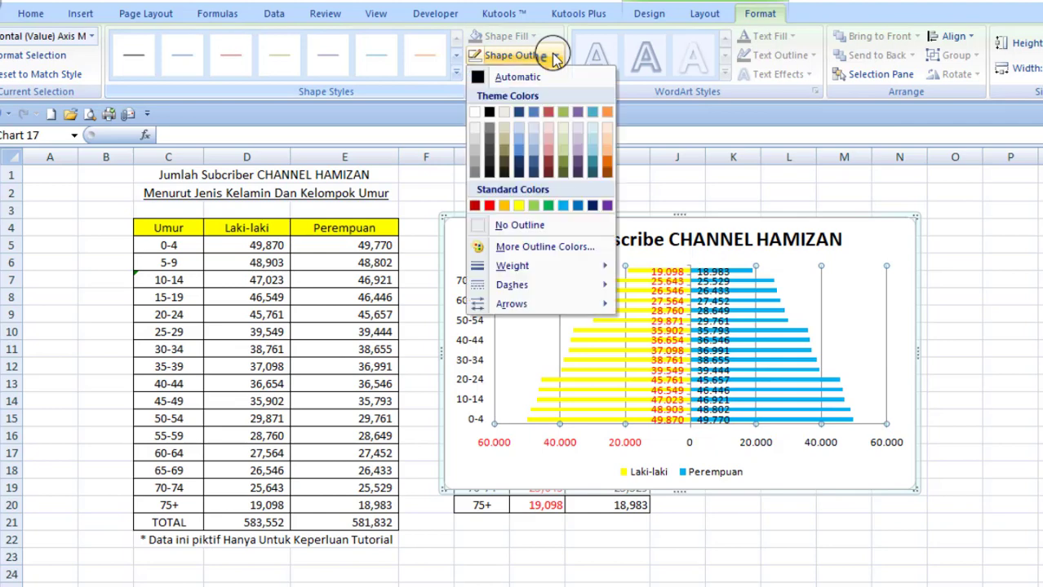
{"action": "left_click", "coordinate": [508, 224]}
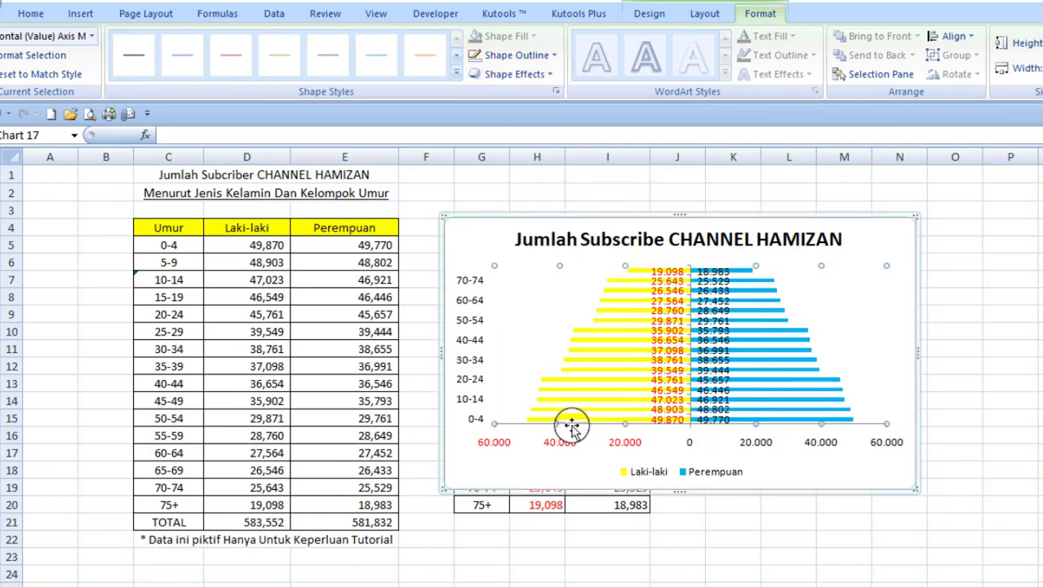
{"action": "left_click", "coordinate": [827, 473]}
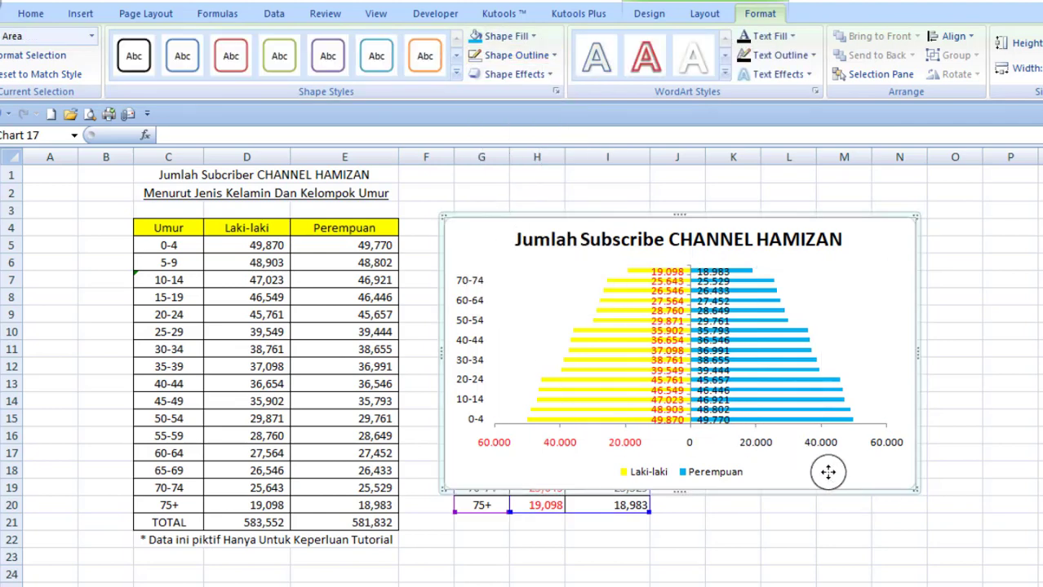